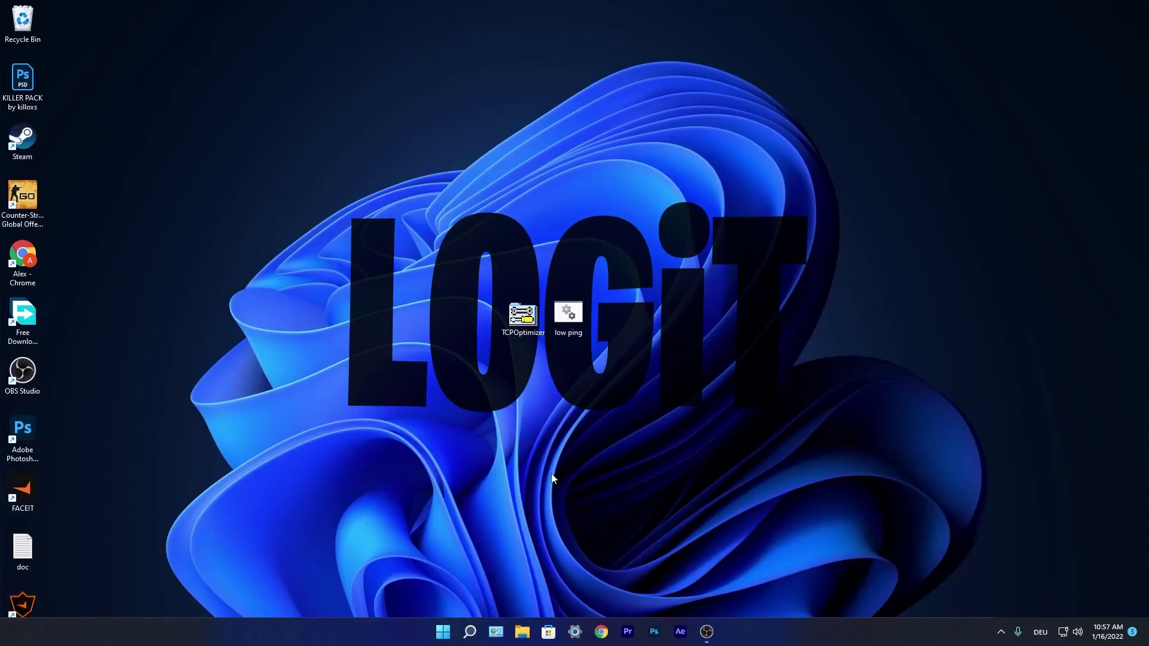
Search Windows for 'device' to find Device Manager
left_click(469, 632)
type("dev")
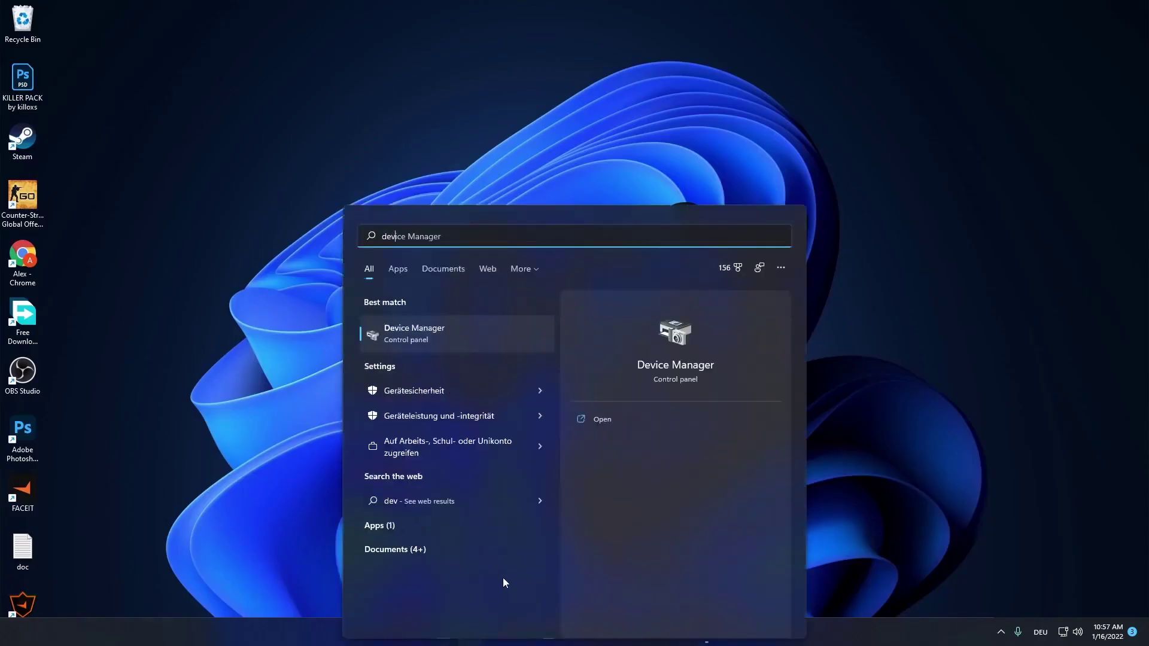
type("ice")
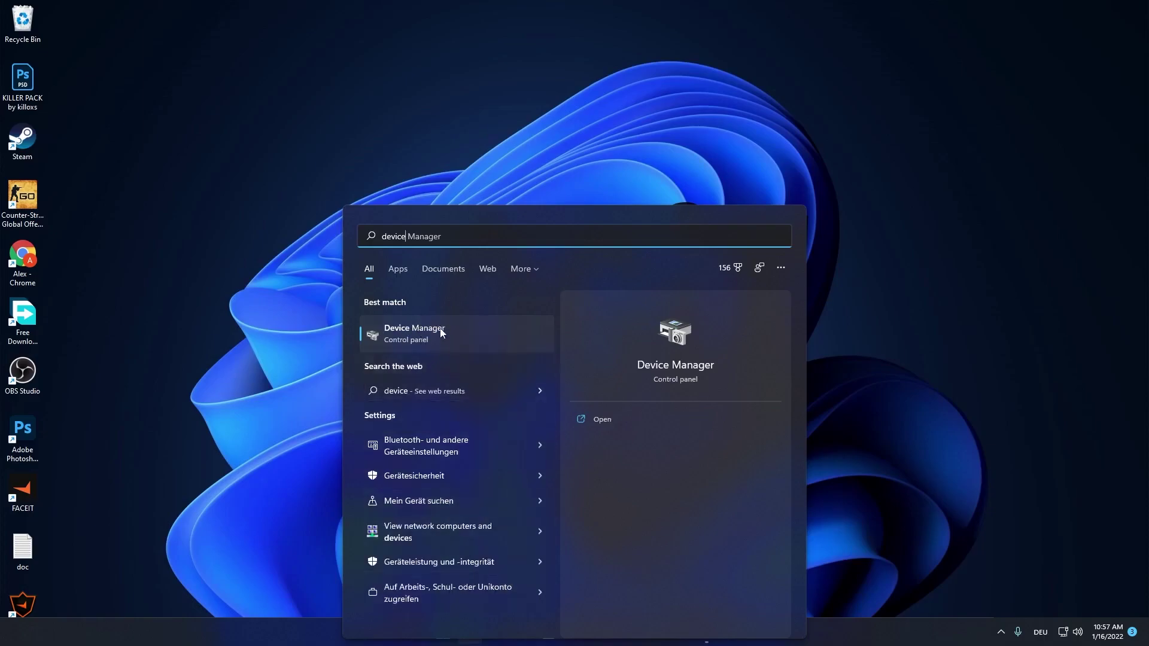
Launch Device Manager and open the Intel I219-V Ethernet adapter's Properties under Network adapters
left_click(425, 335)
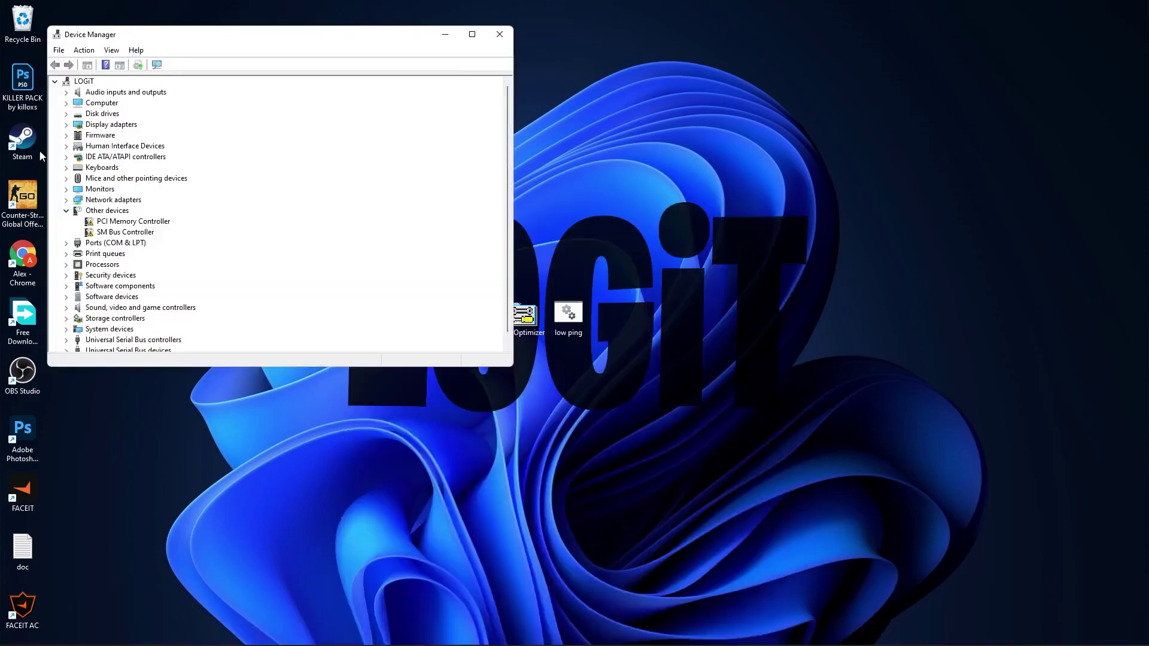
left_click(110, 201)
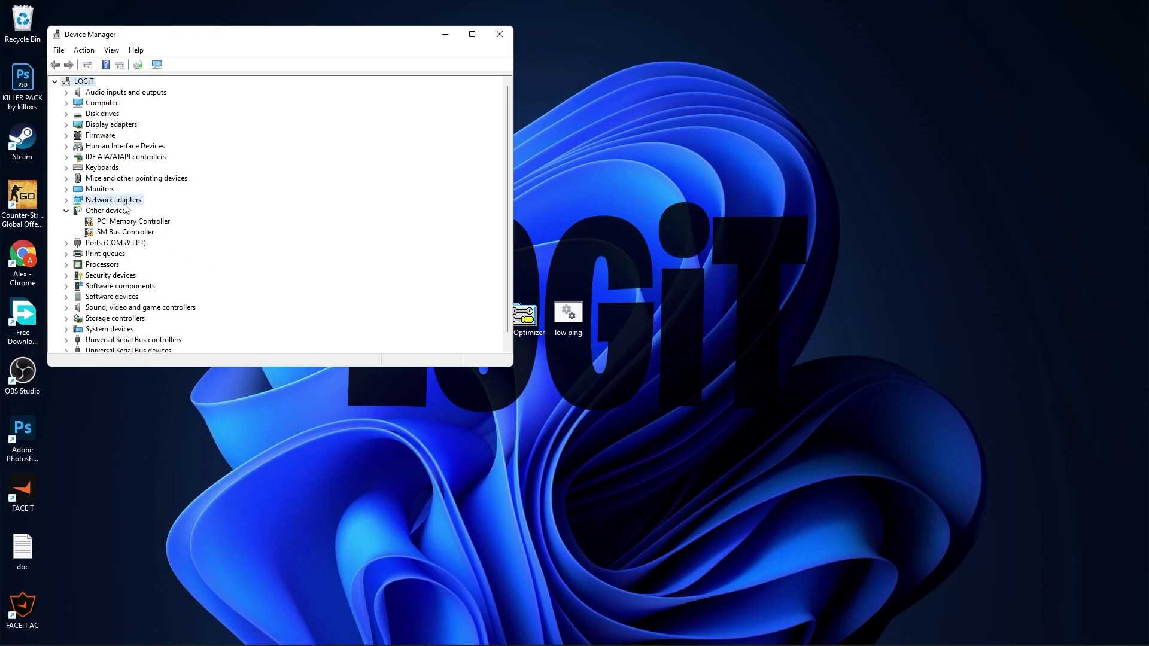
left_click(66, 200)
left_click(104, 212)
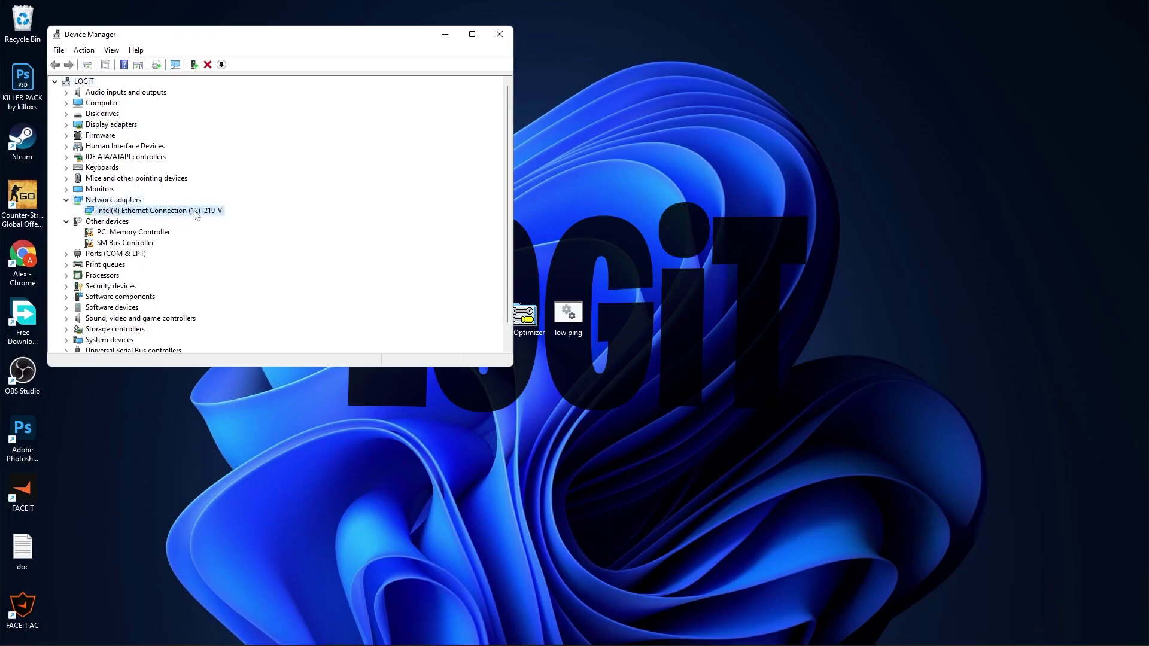
right_click(151, 211)
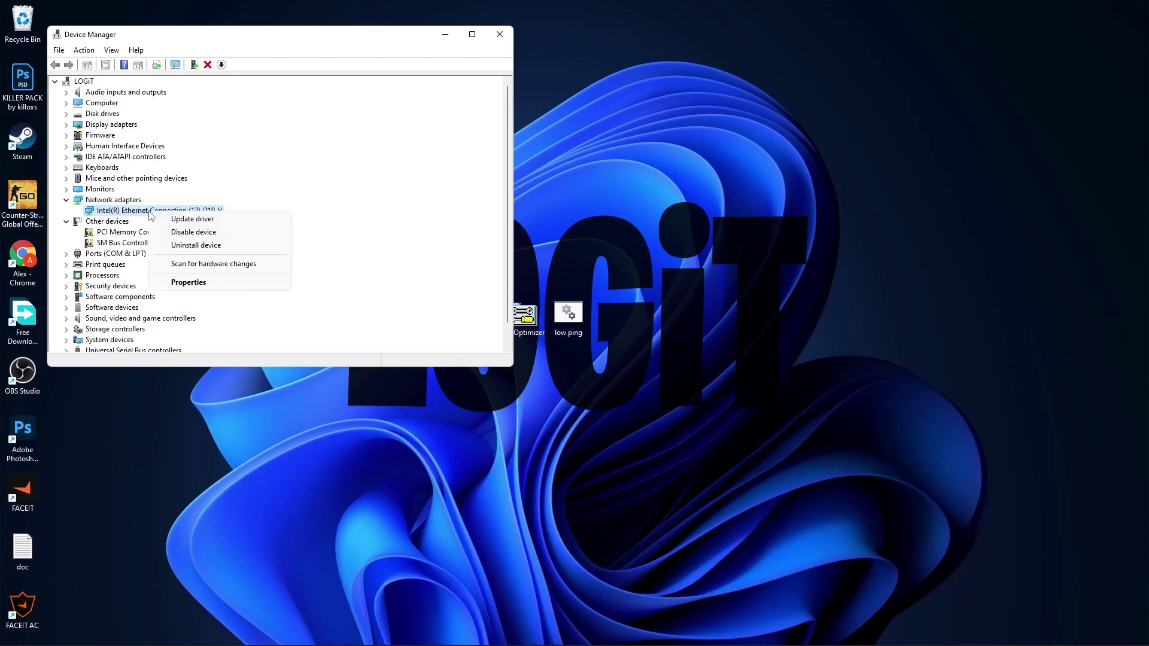
left_click(203, 284)
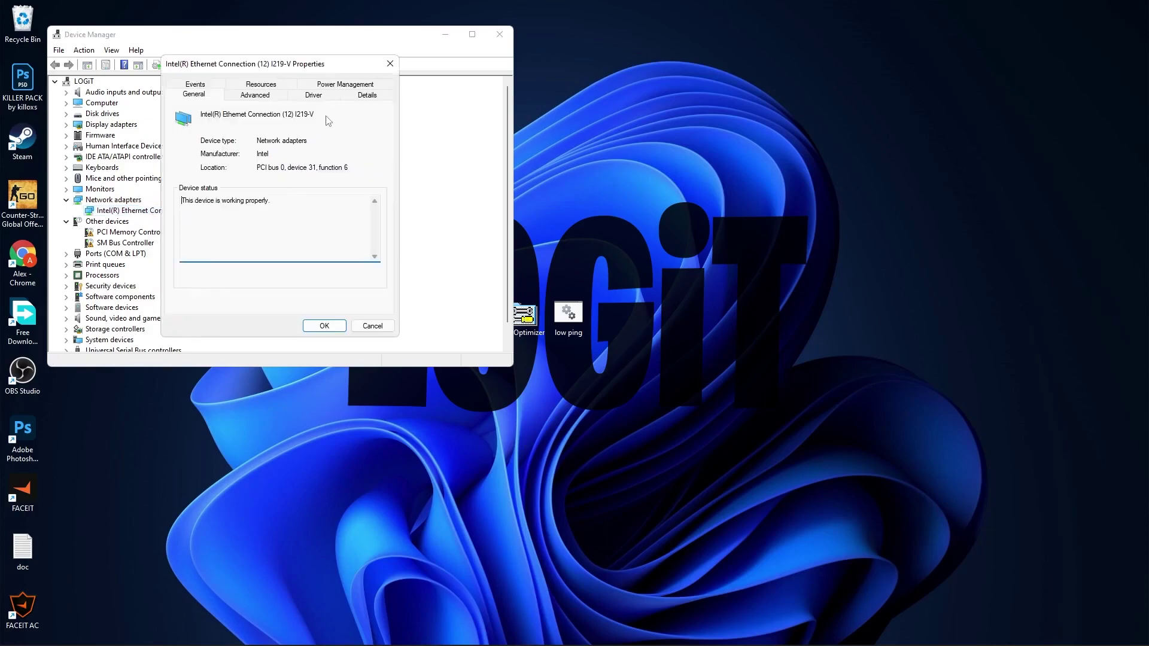
Uncheck 'Allow the computer to turn off this device to save power' and view Advanced properties
left_click(339, 86)
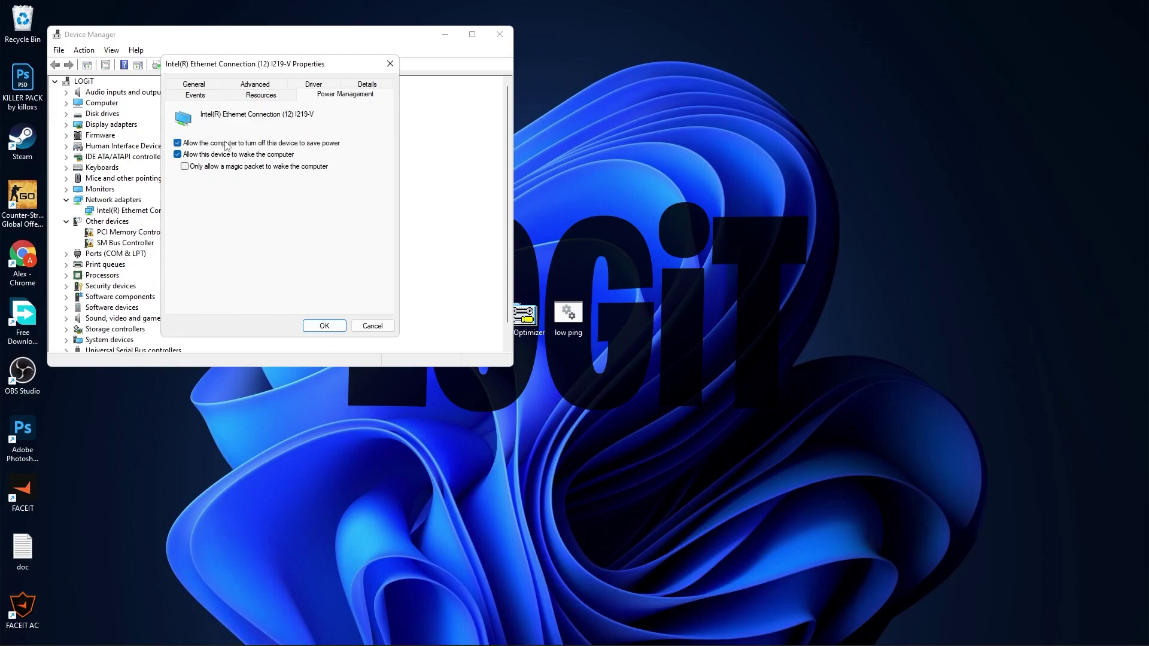
left_click(177, 143)
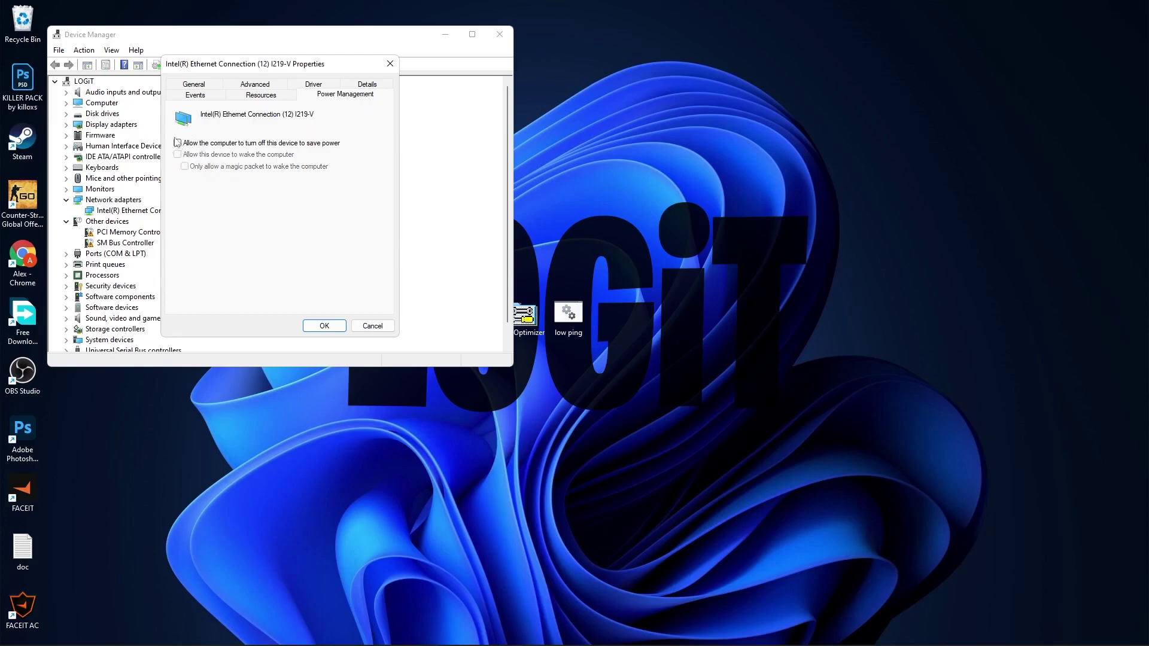
left_click(262, 86)
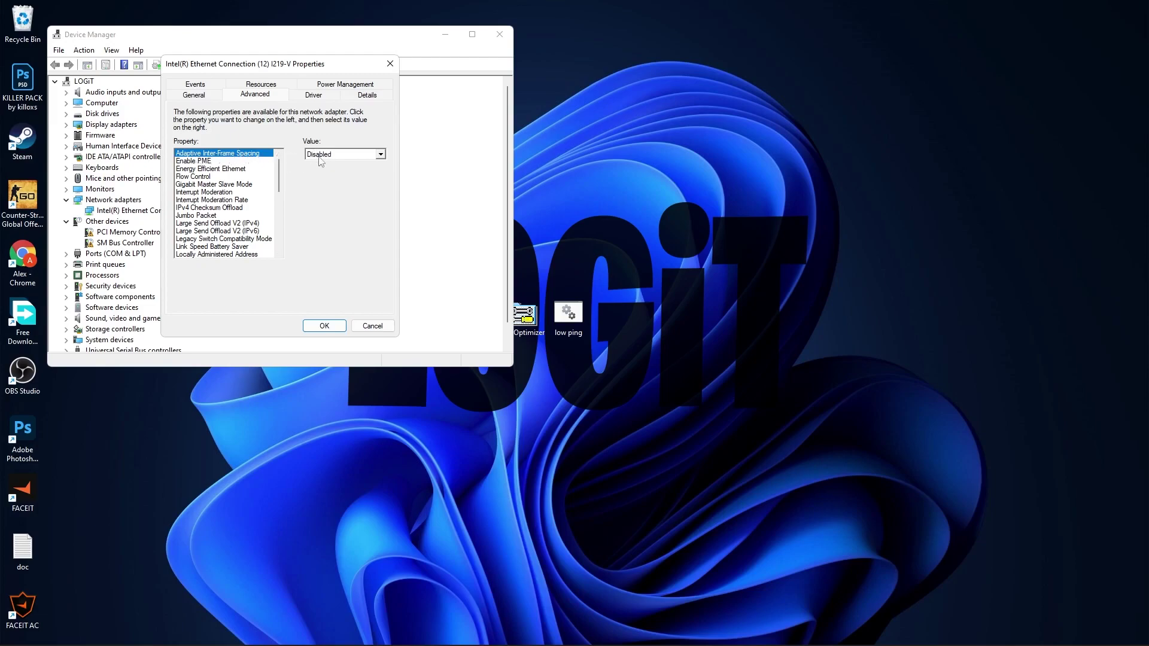
left_click(195, 160)
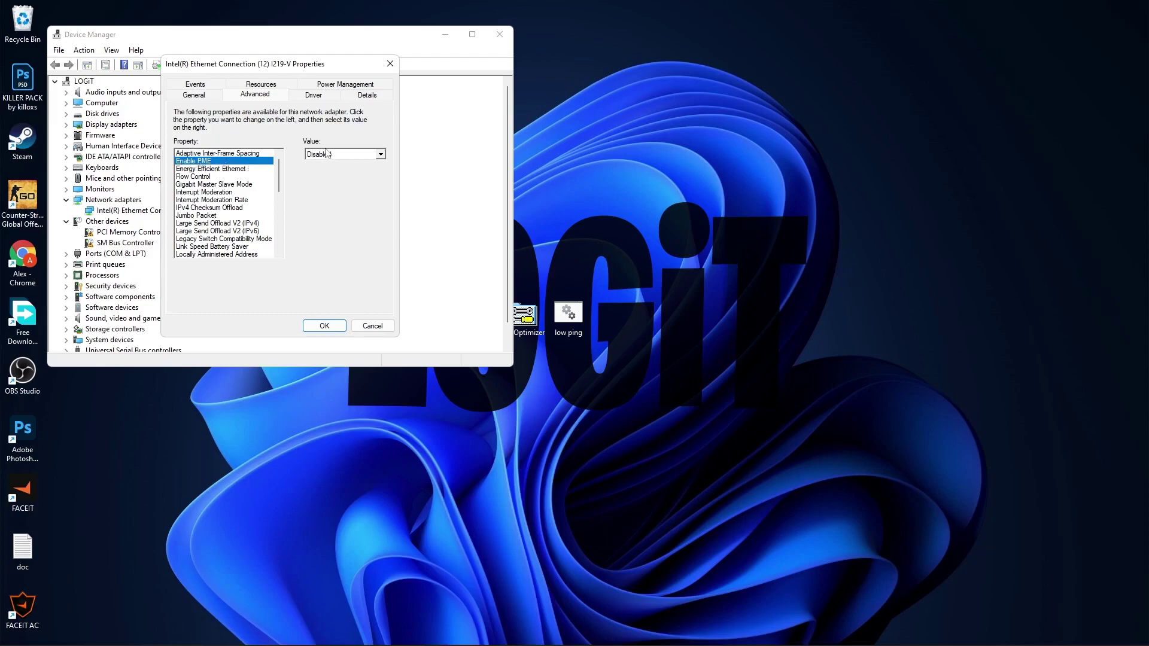
left_click(230, 169)
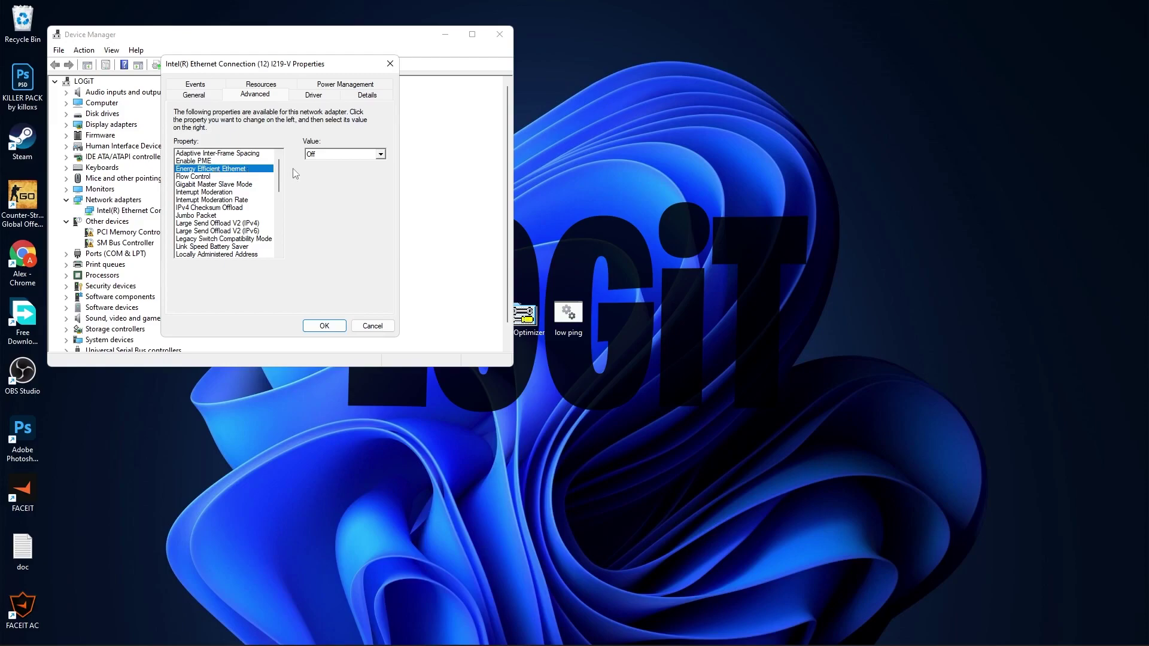
left_click(205, 177)
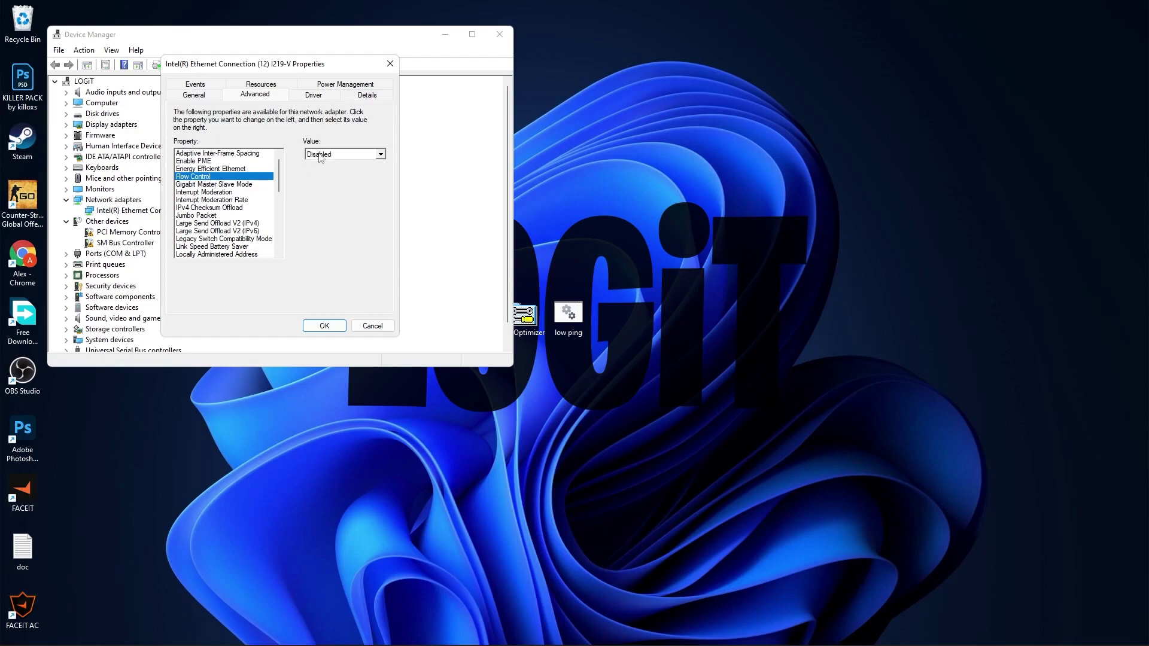
left_click(242, 184)
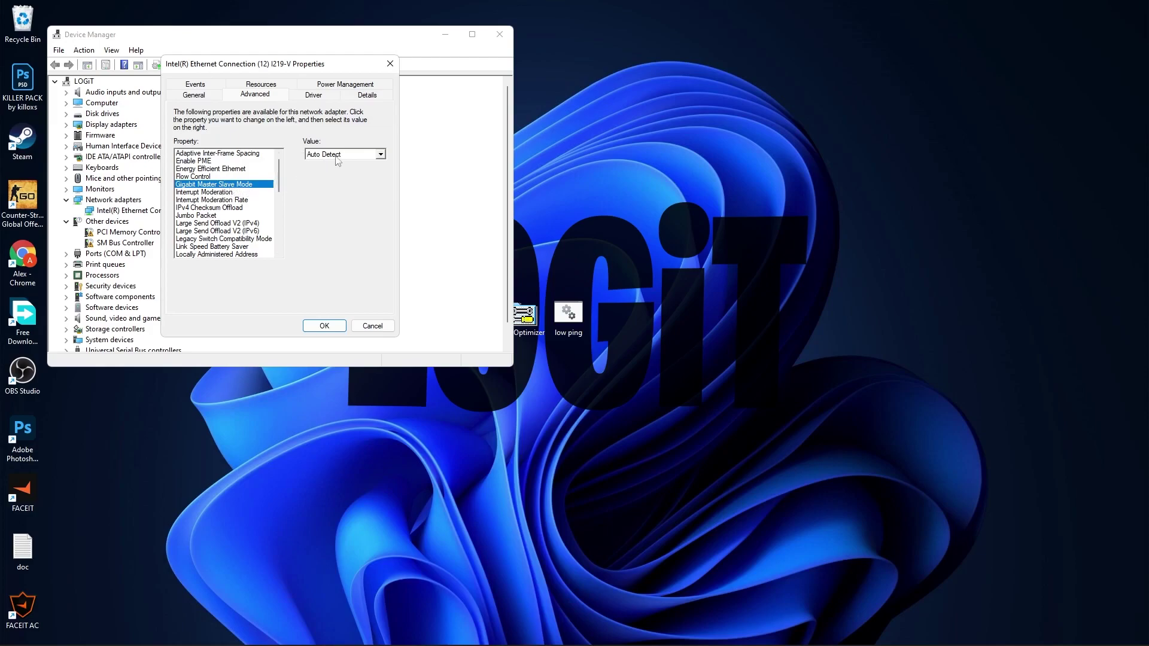
left_click(229, 193)
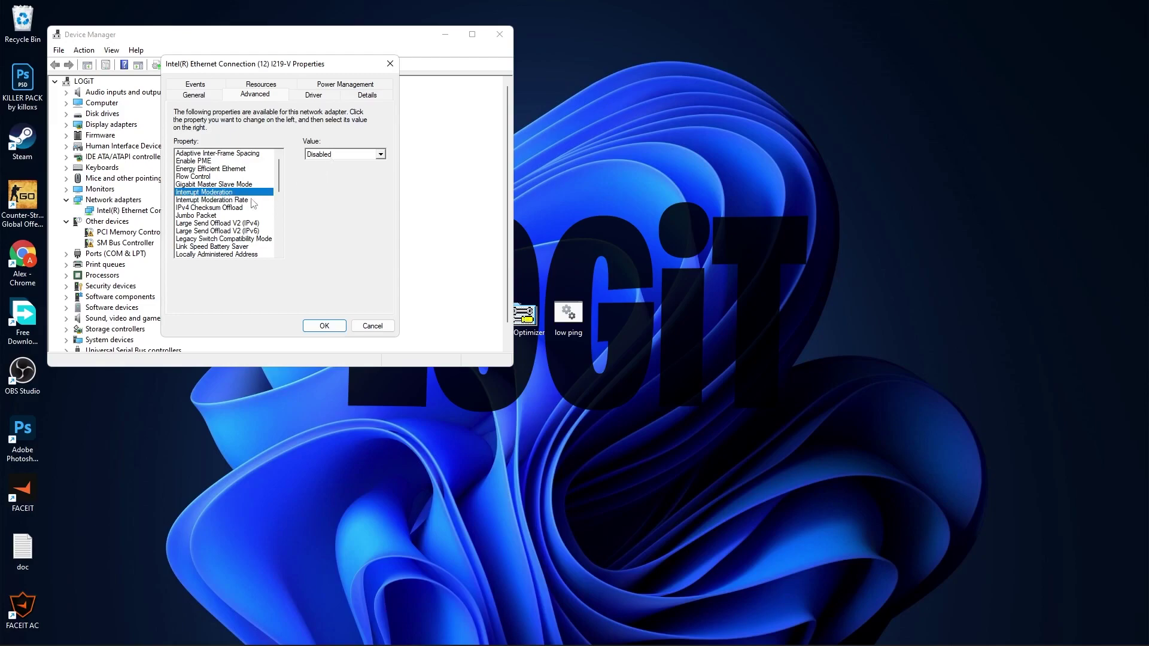
left_click(234, 200)
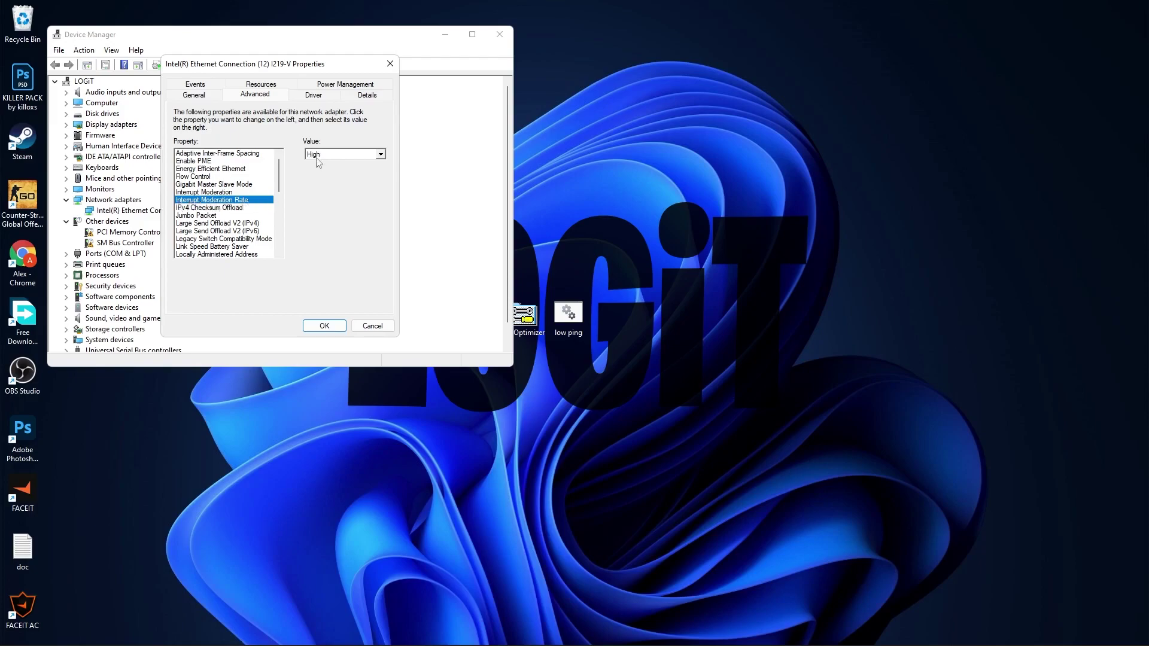
left_click(219, 208)
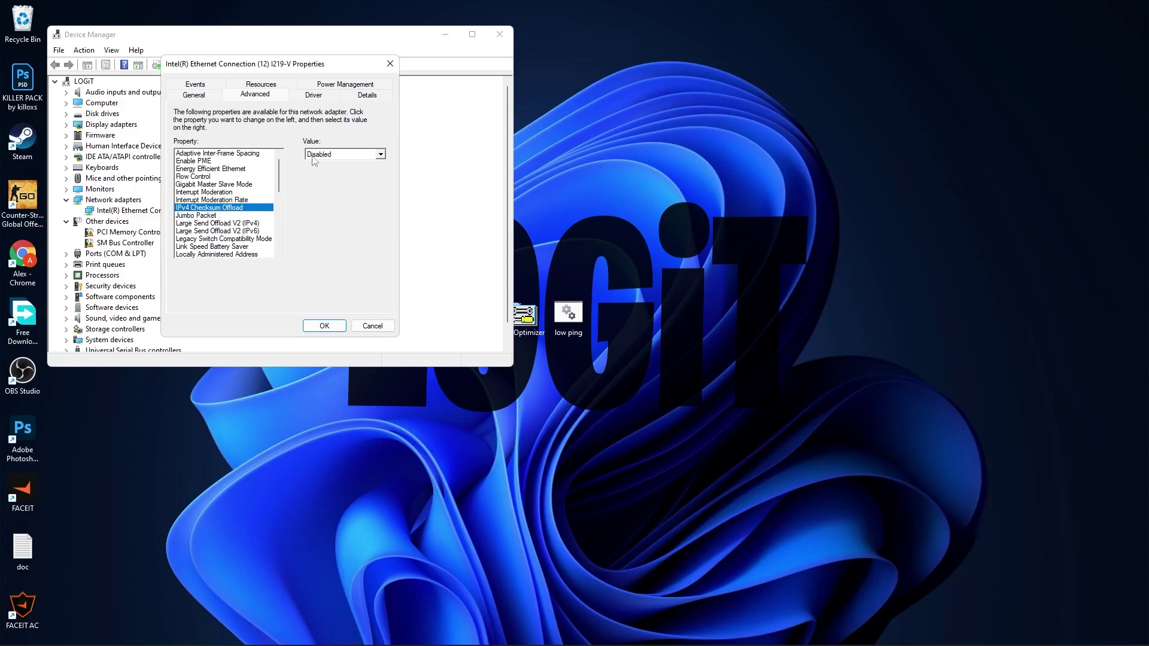
left_click(182, 216)
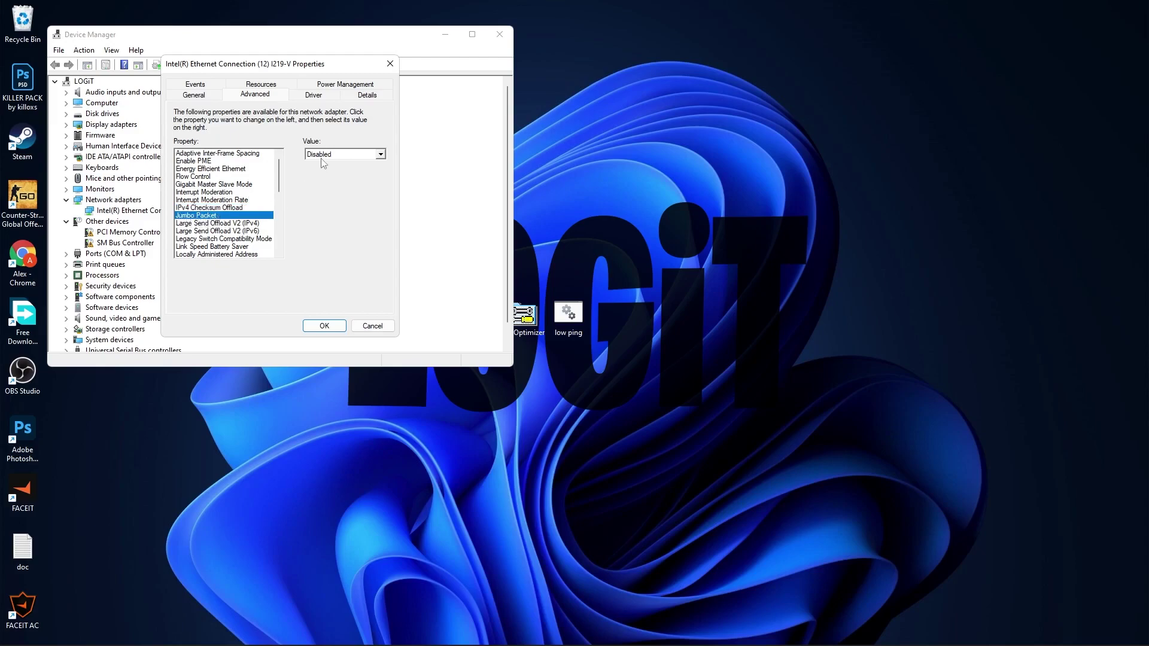
left_click(225, 223)
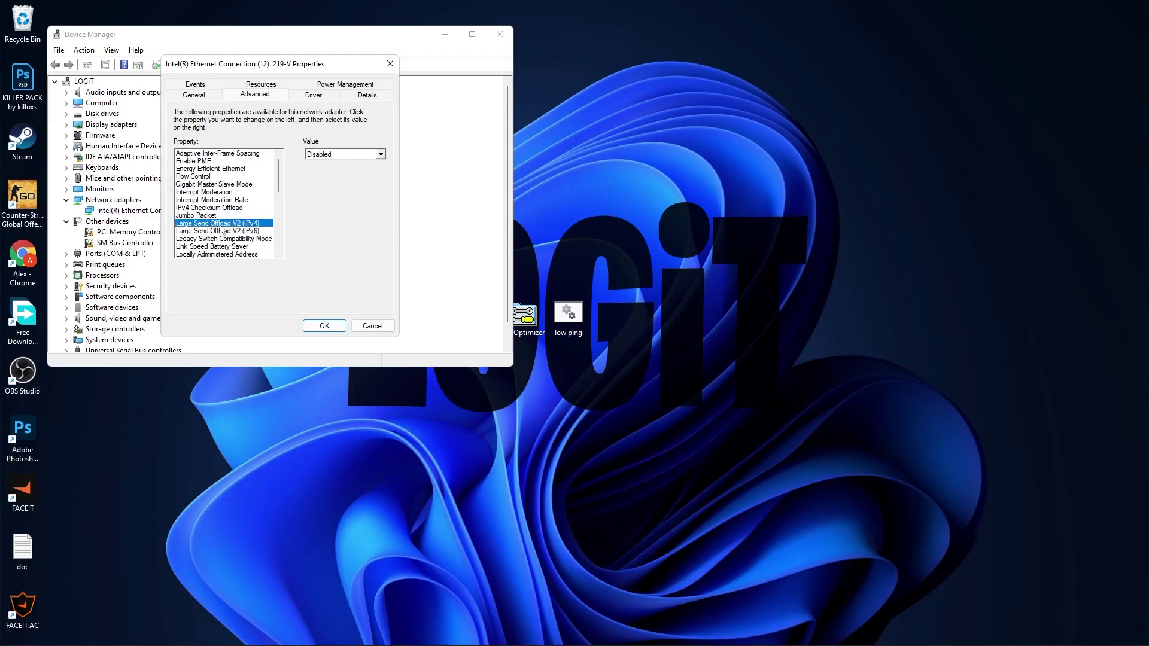
left_click(222, 232)
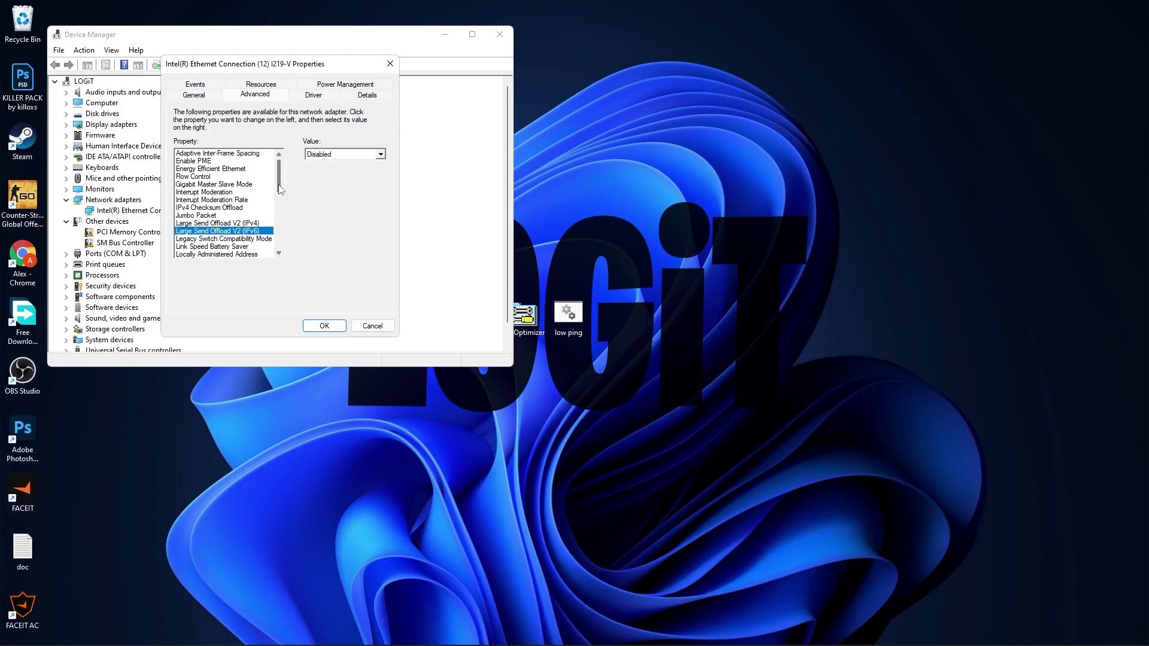
left_click_drag(279, 189, 279, 207)
left_click(227, 177)
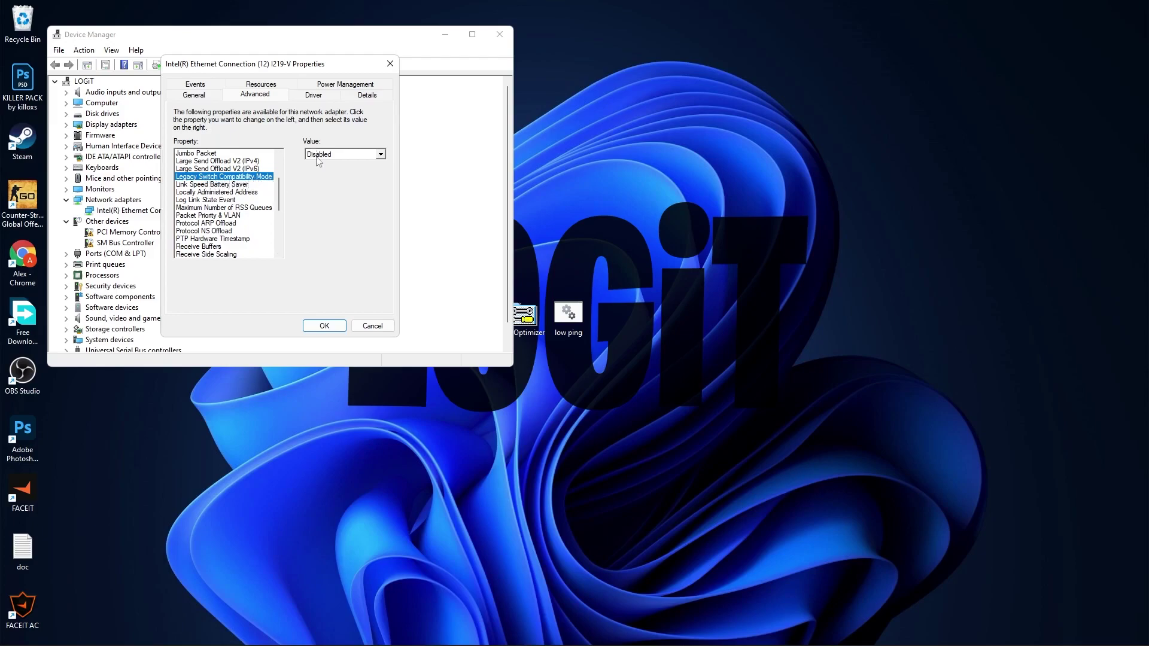
Review Link Speed Battery Saver, Locally Administered Address, Log Link State Event and Maximum RSS Queues values
scroll(311, 154, "down", 1)
left_click(183, 186)
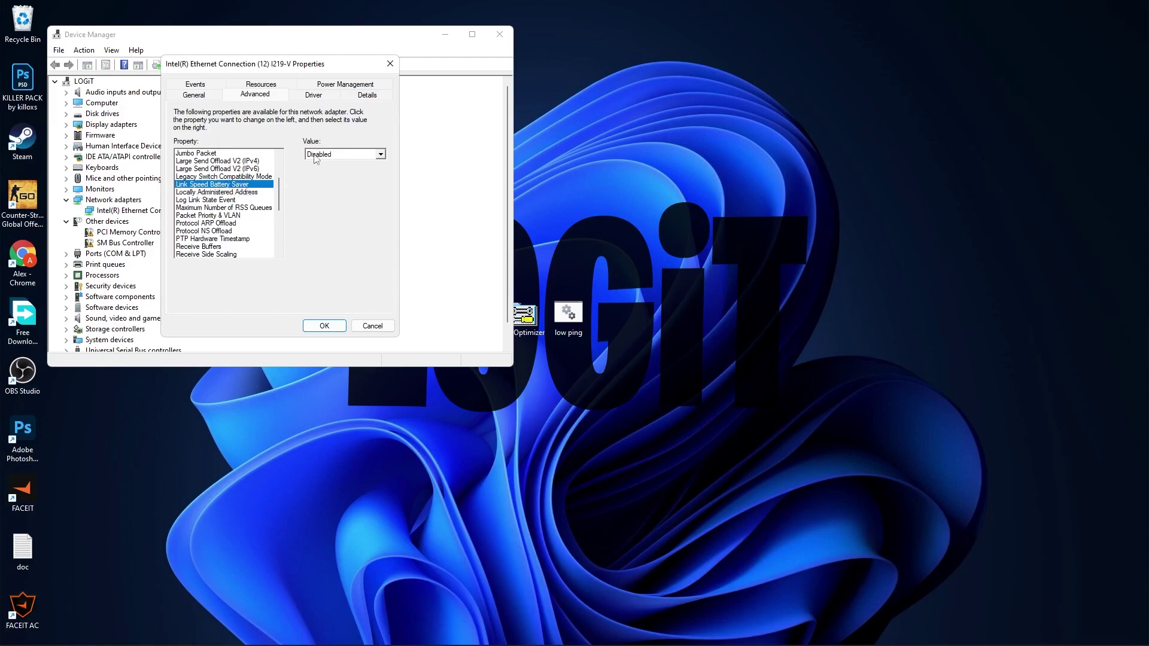
left_click(225, 191)
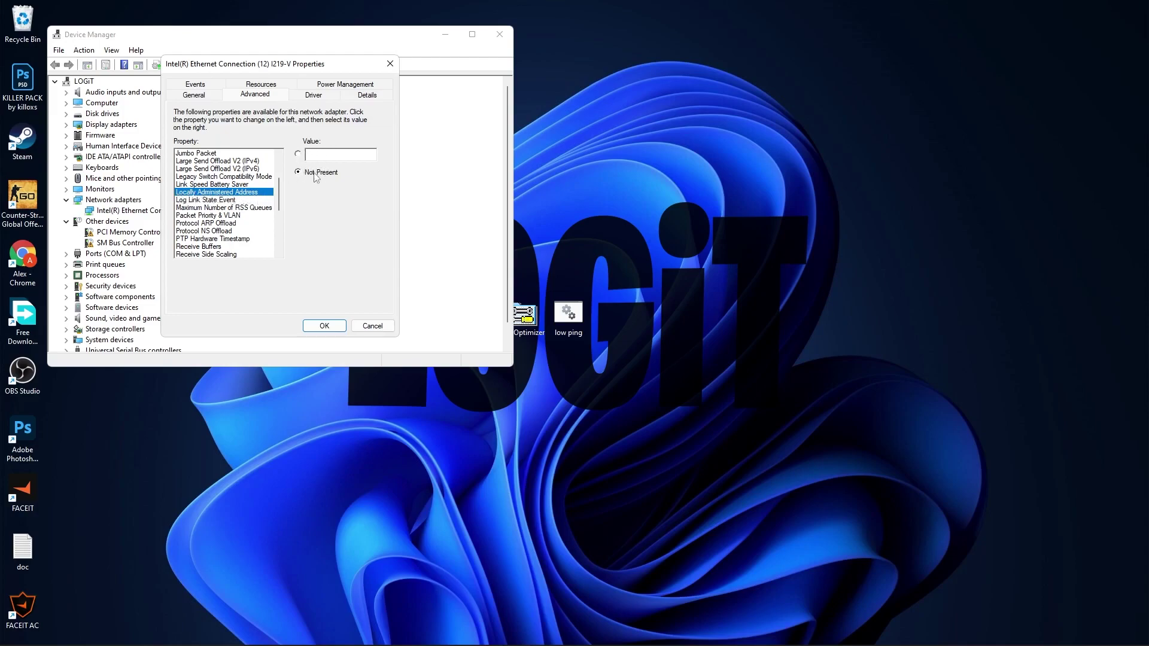
left_click(180, 200)
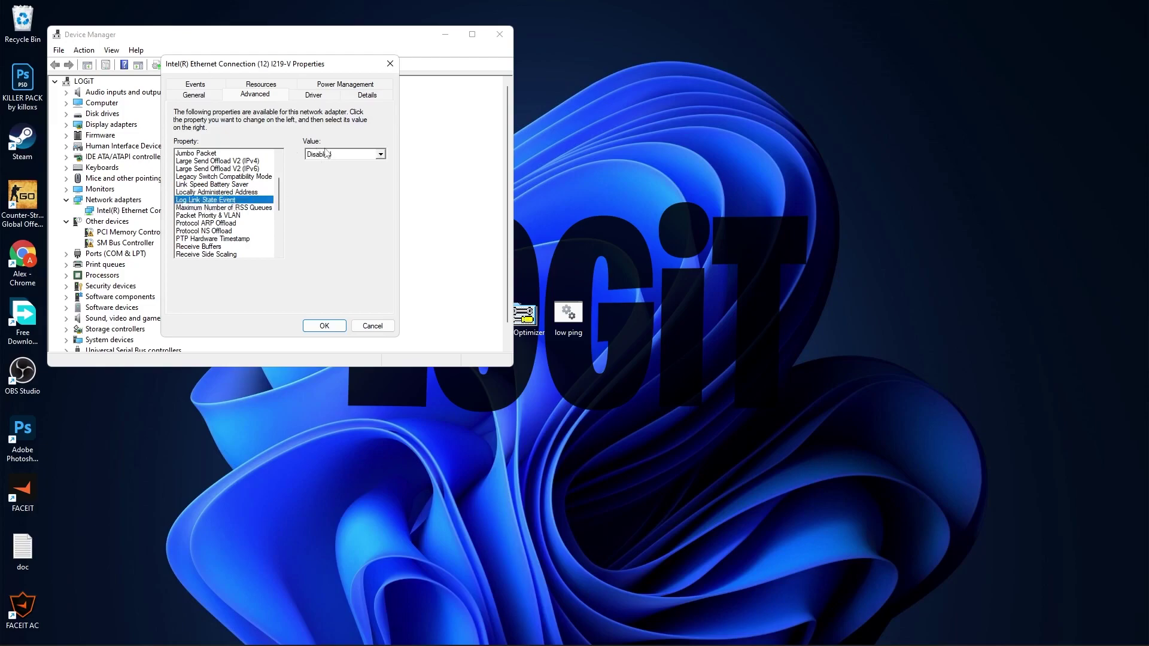
left_click(241, 208)
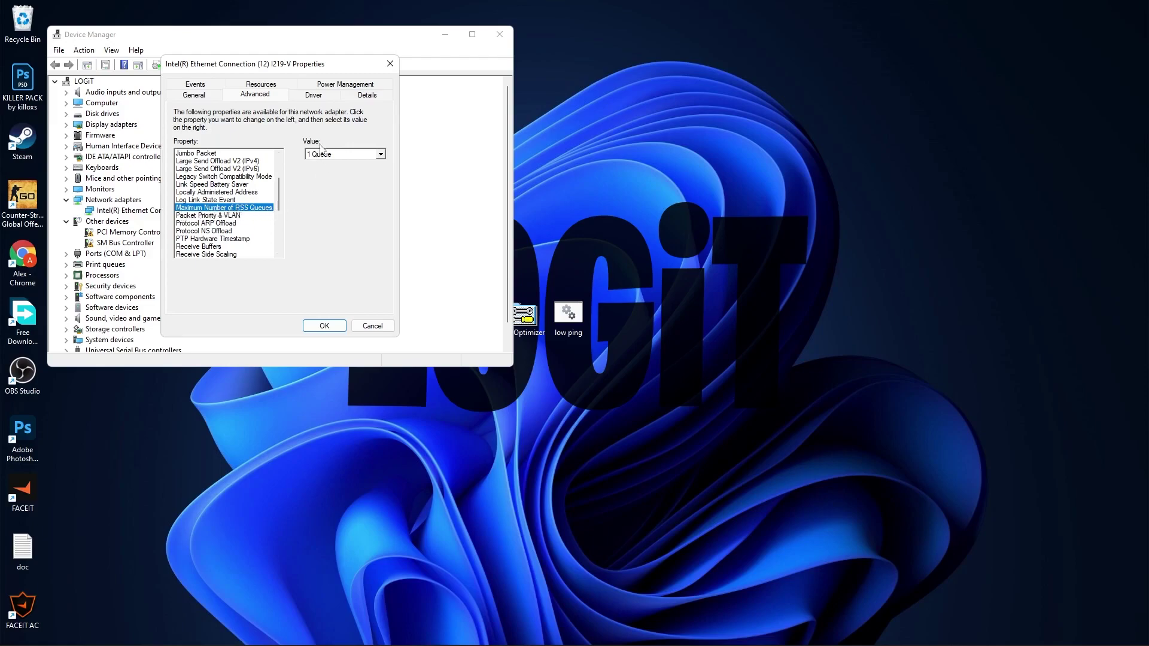
Set Packet Priority & VLAN to Disabled and confirm ARP and NS Offload are Disabled
left_click(237, 217)
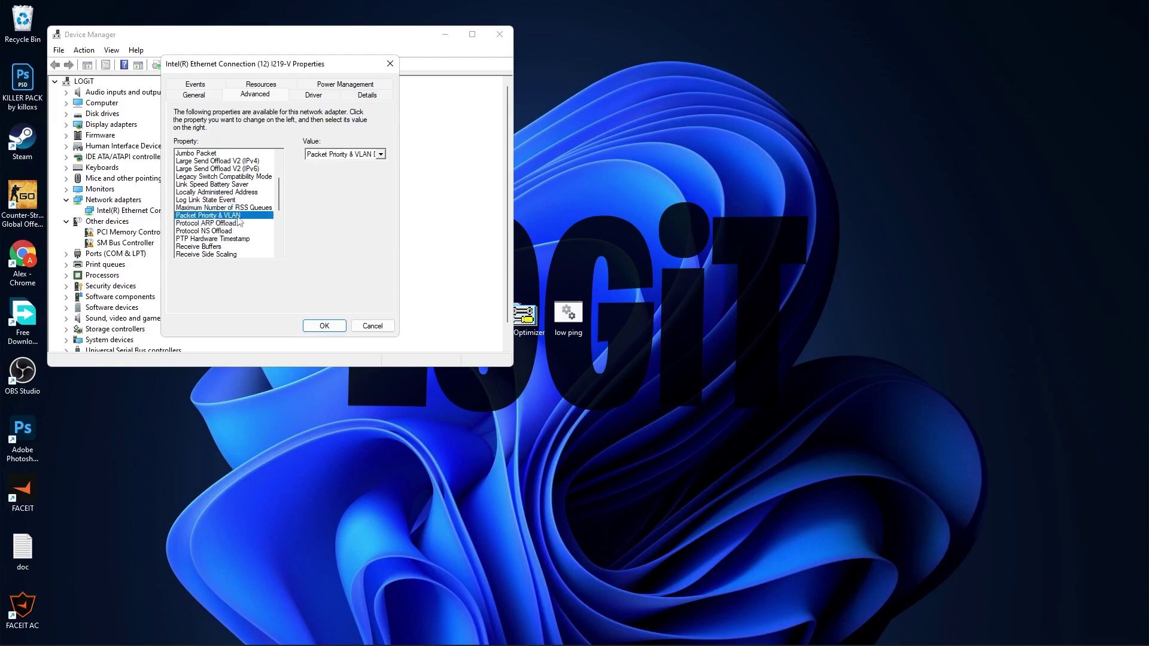
left_click(323, 155)
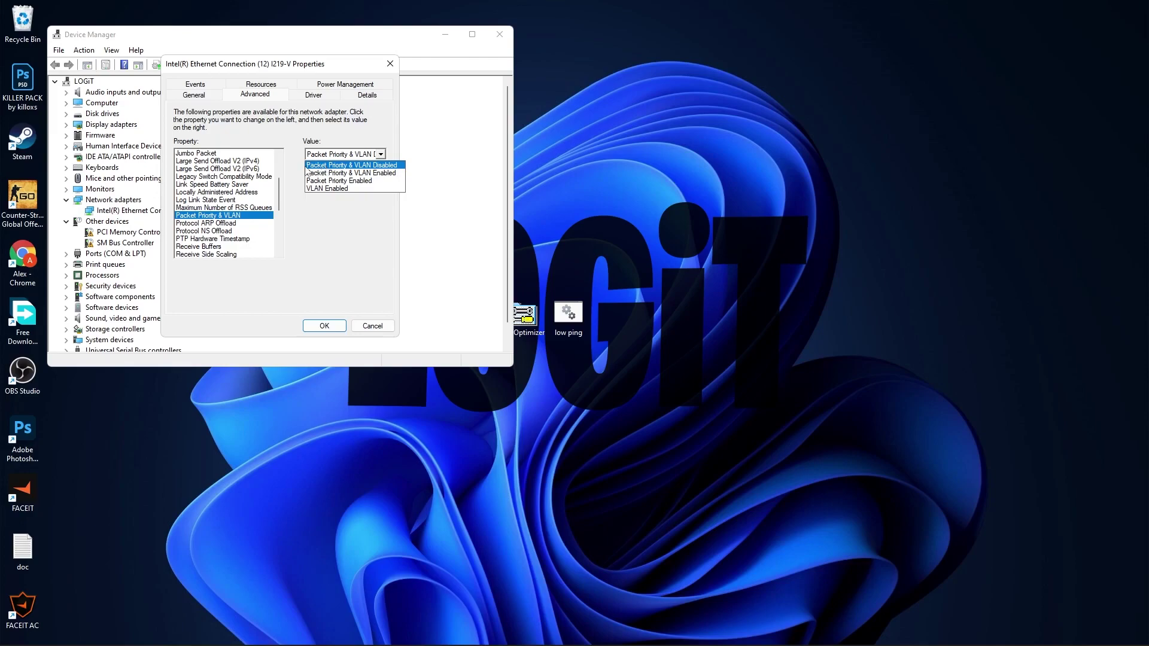
left_click(340, 165)
left_click(224, 224)
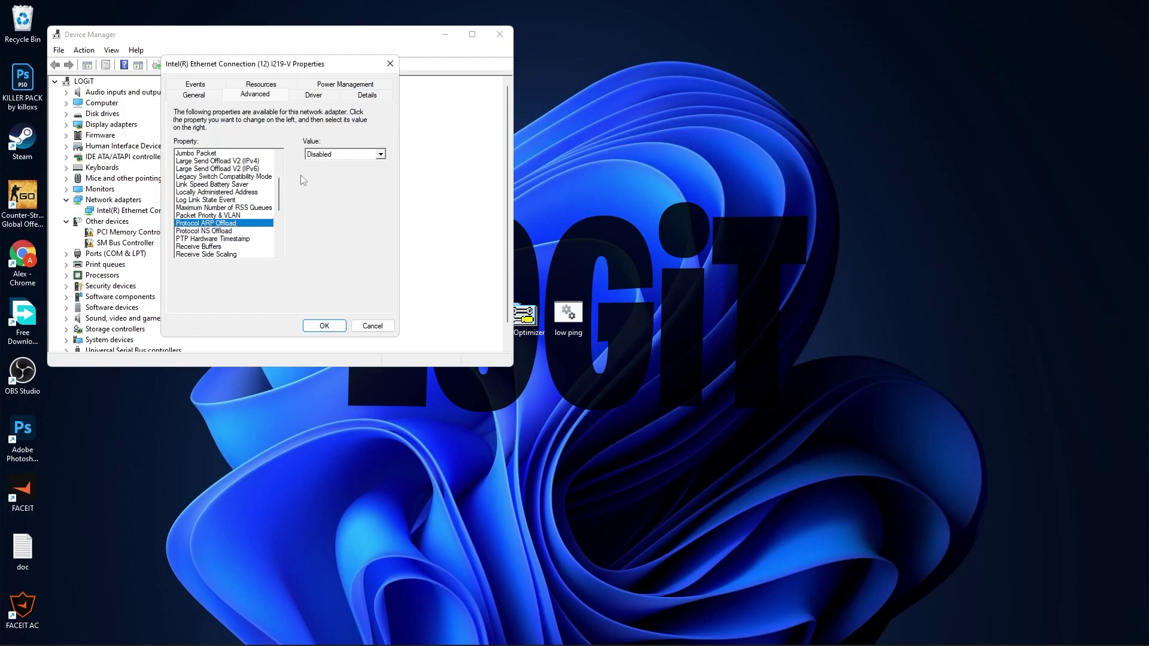
left_click(214, 232)
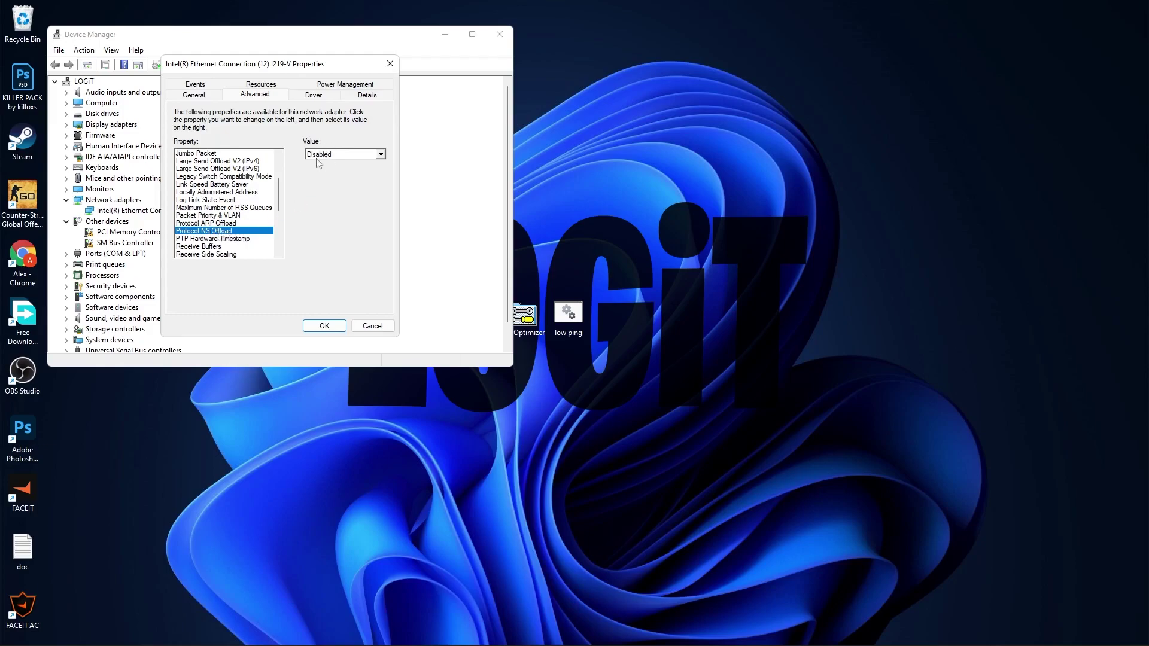
scroll(280, 199, "down", 2)
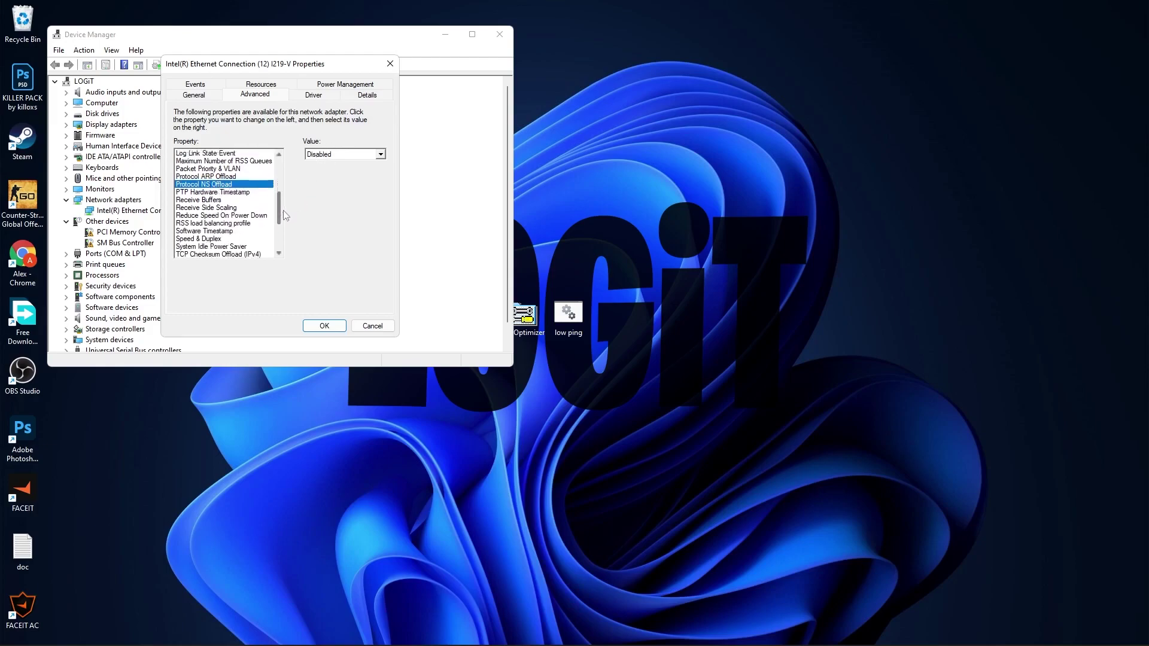
left_click(201, 193)
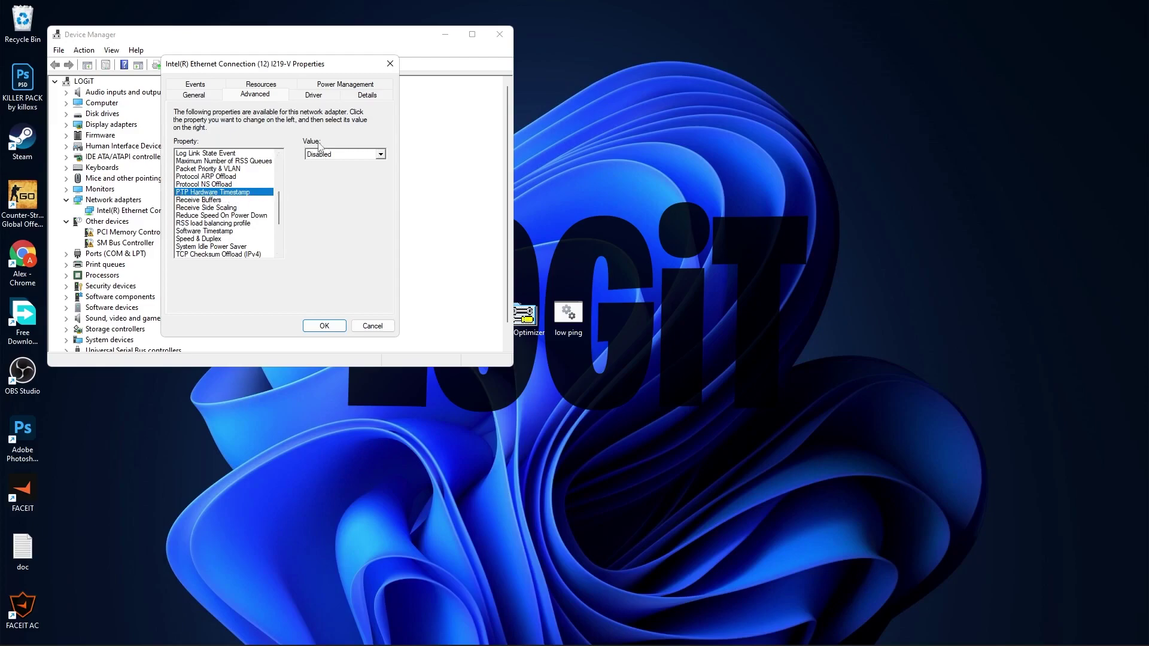
left_click(200, 201)
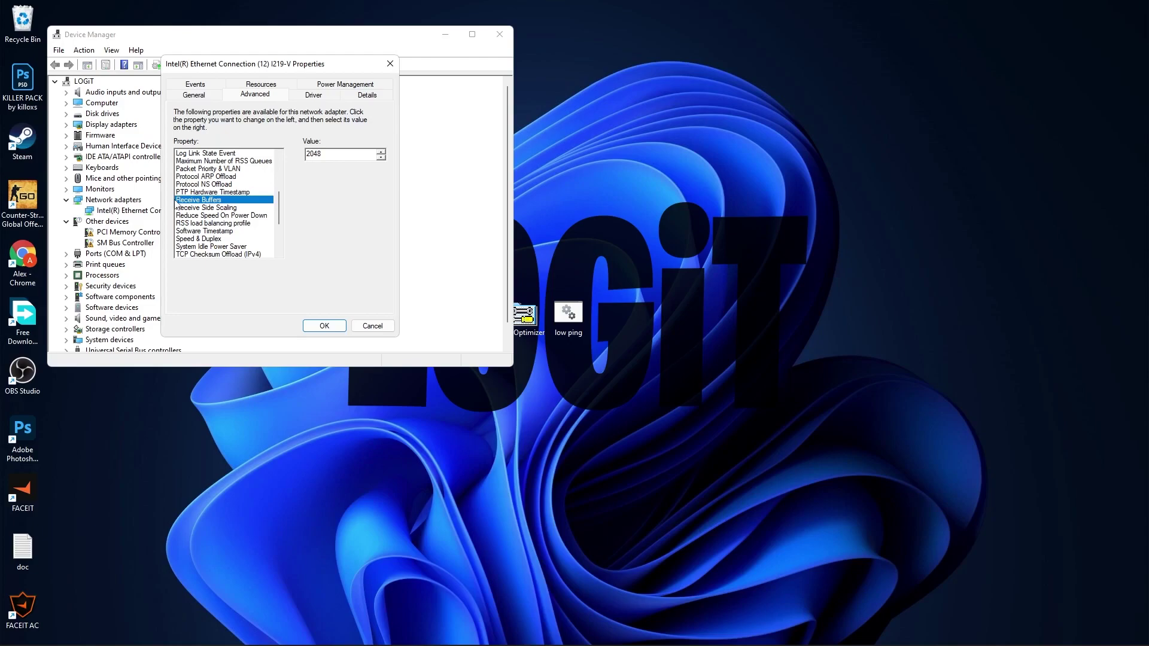
double_click(320, 156)
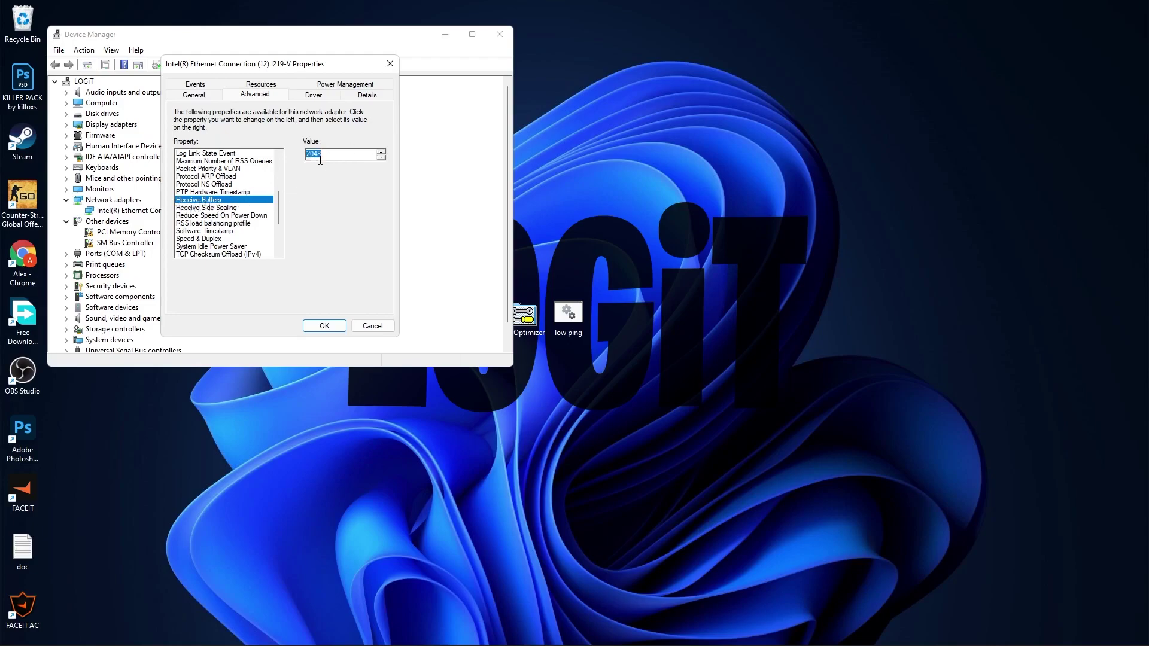
left_click(220, 209)
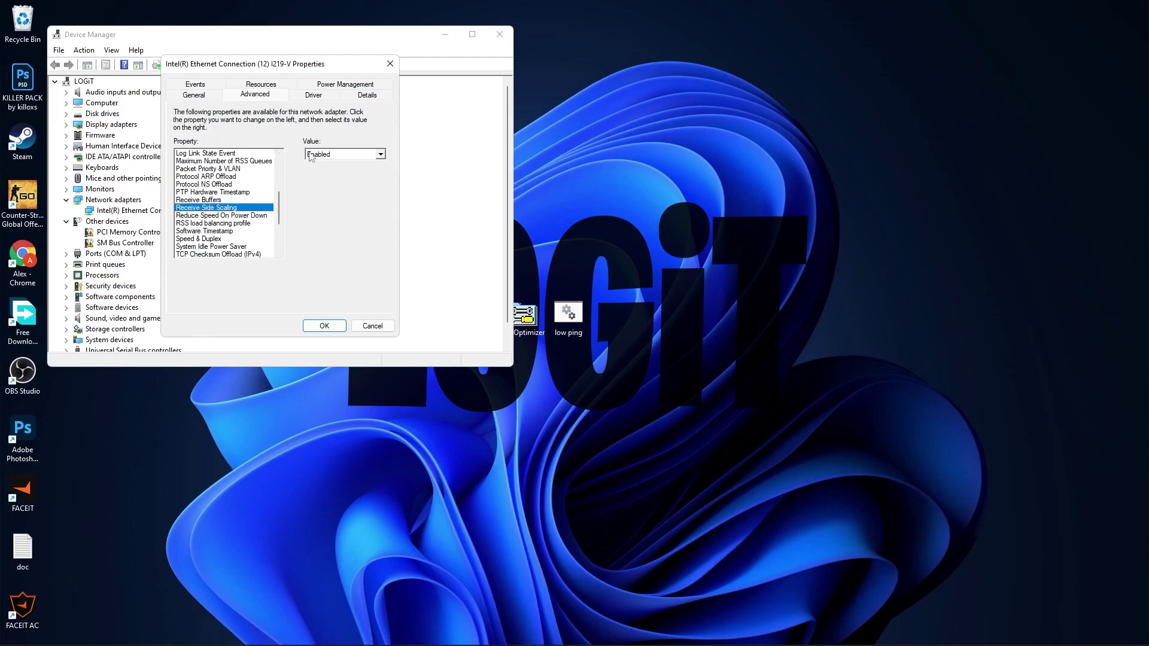
left_click(219, 217)
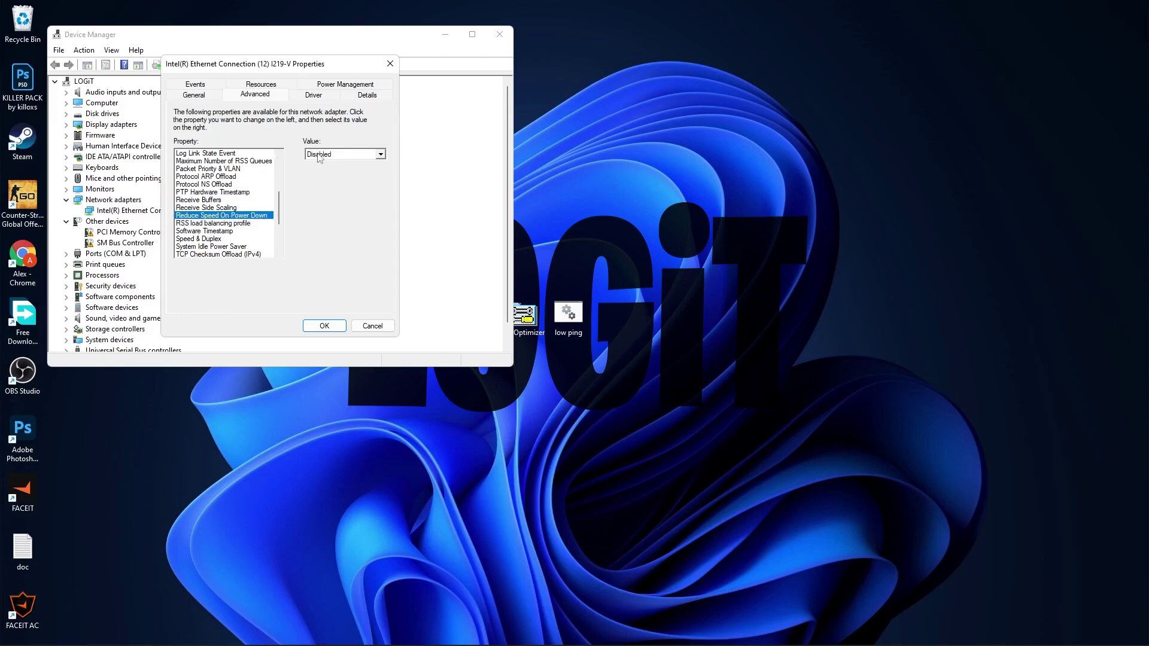
left_click(228, 223)
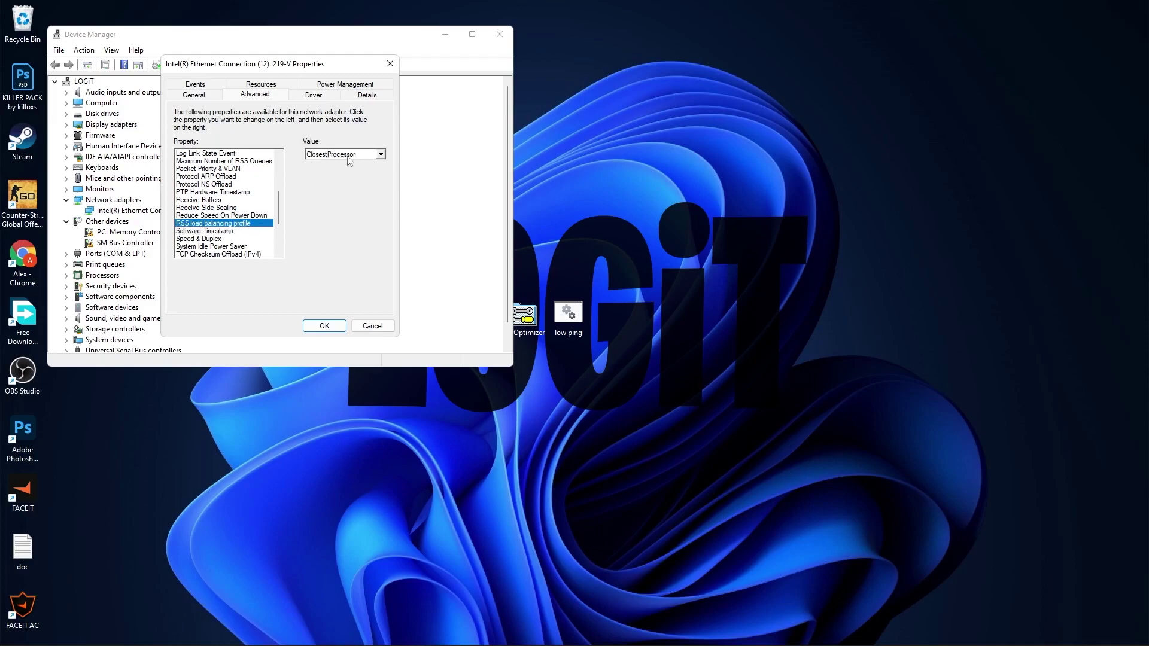
left_click(219, 232)
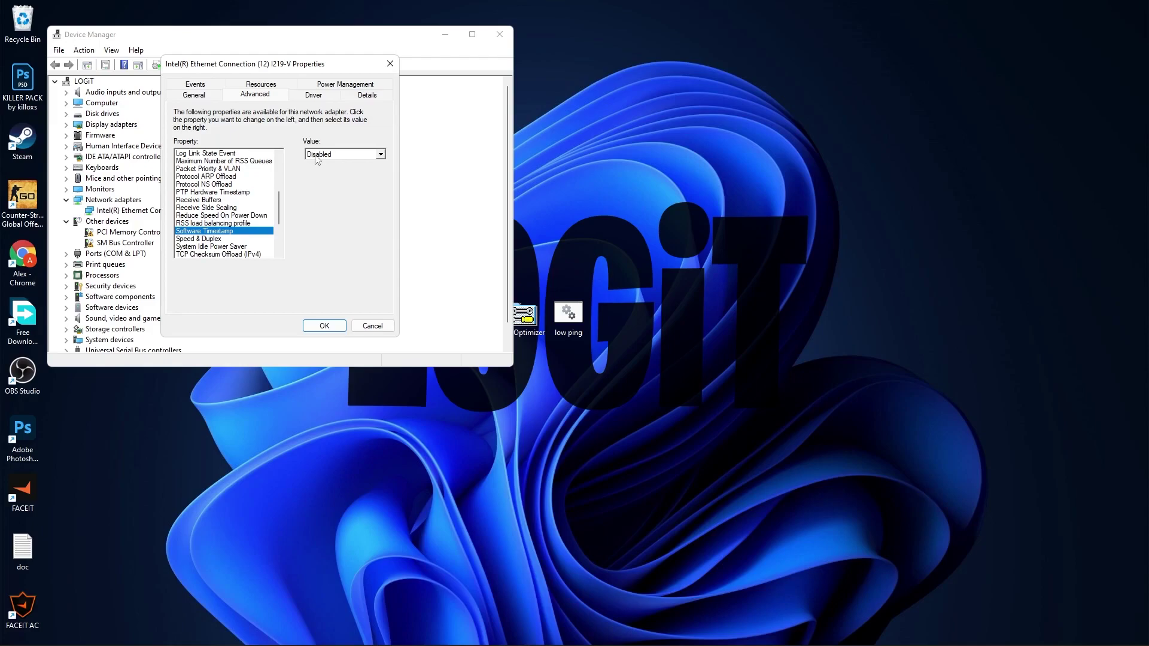
Keep Speed & Duplex set to 1.0 Gbps Full Duplex
left_click_drag(281, 207, 283, 221)
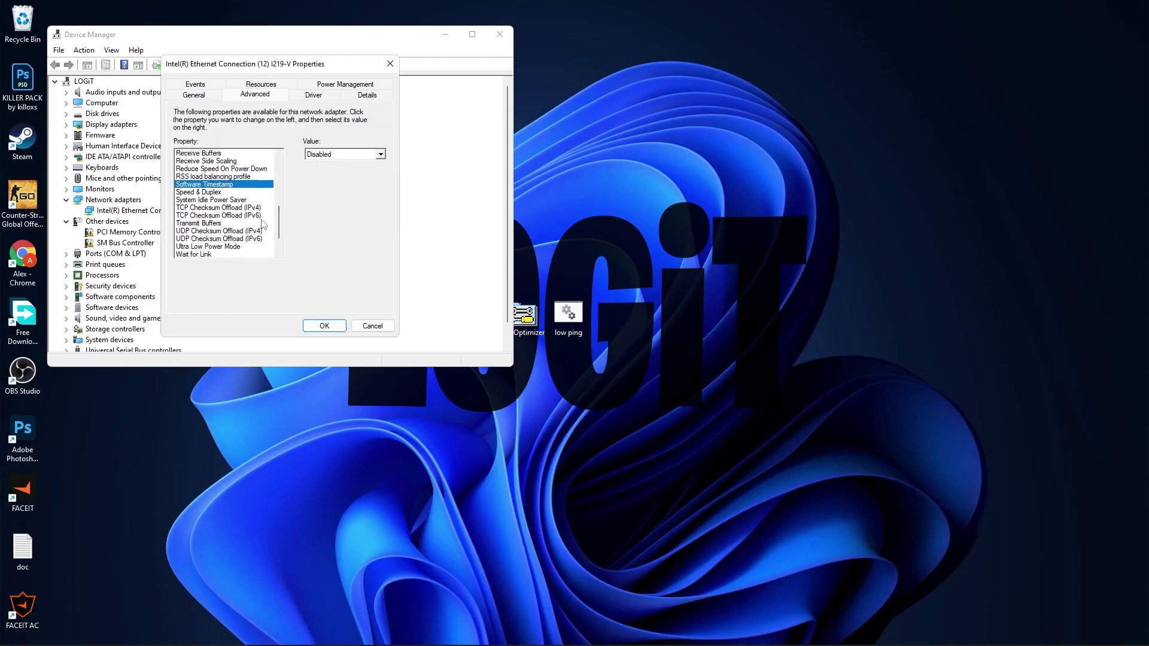
left_click(191, 193)
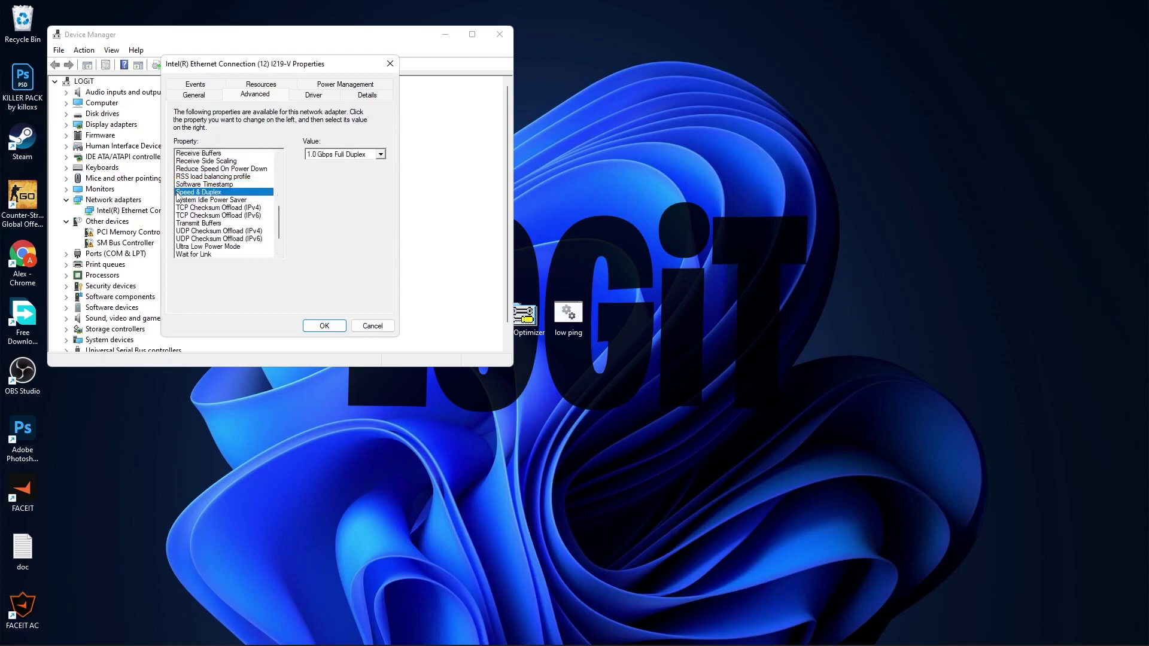
left_click(327, 155)
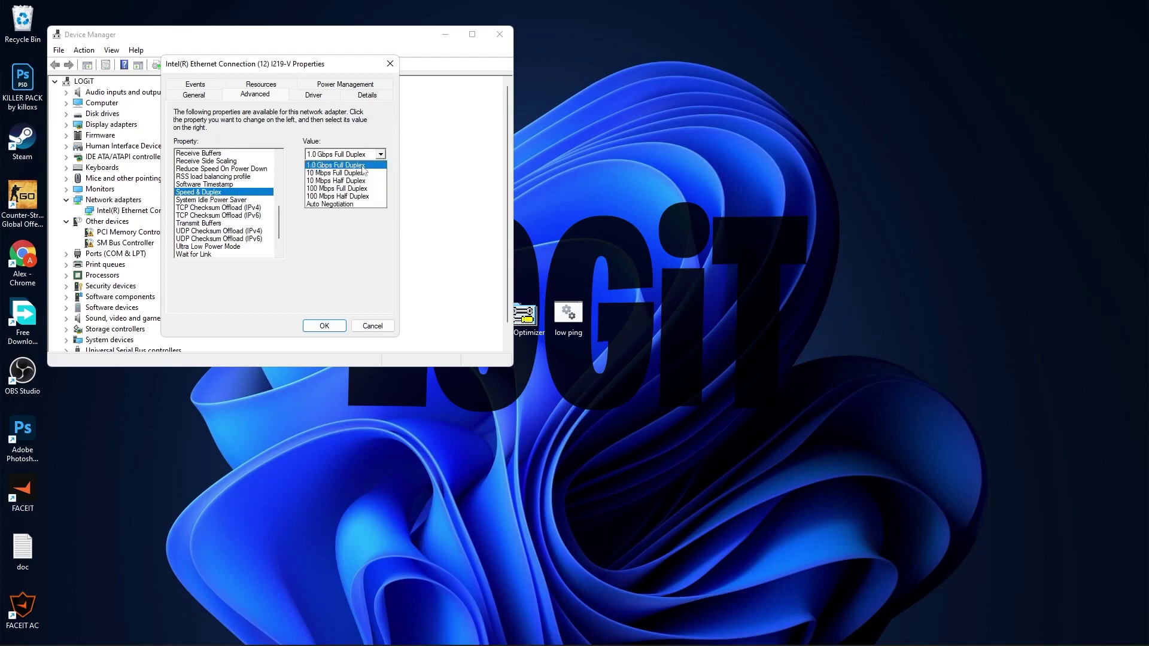
left_click(328, 166)
Check System Idle Power Saver, TCP/UDP checksum offloads, Transmit Buffers, Ultra Low Power Mode and Wait for Link
left_click(217, 201)
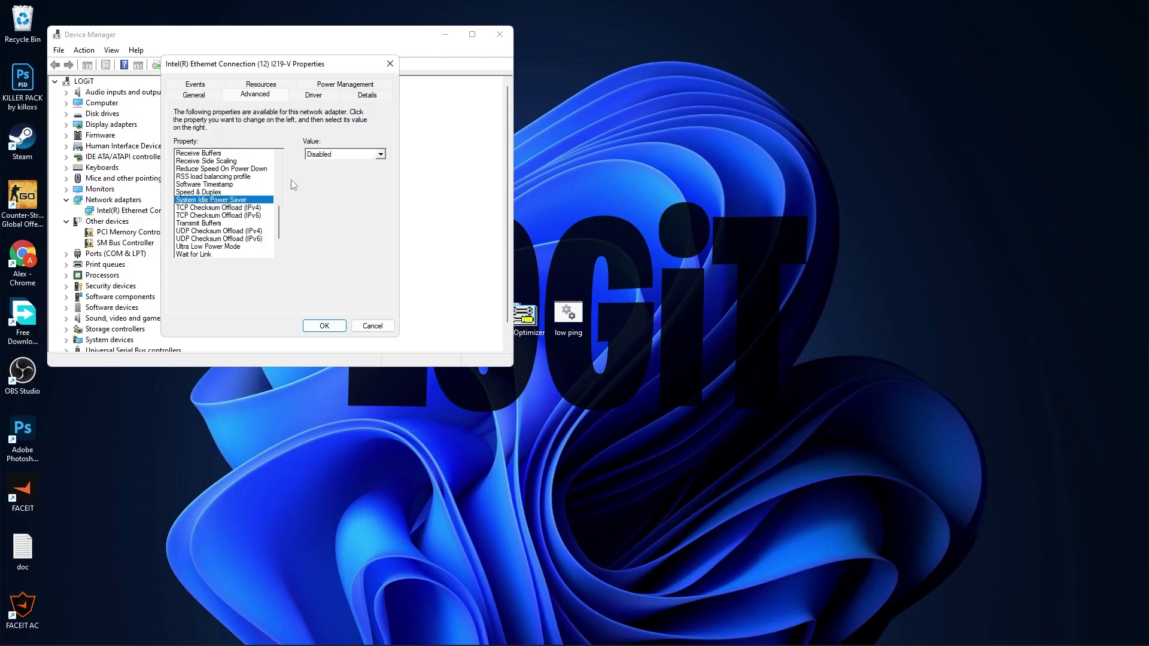
left_click(221, 207)
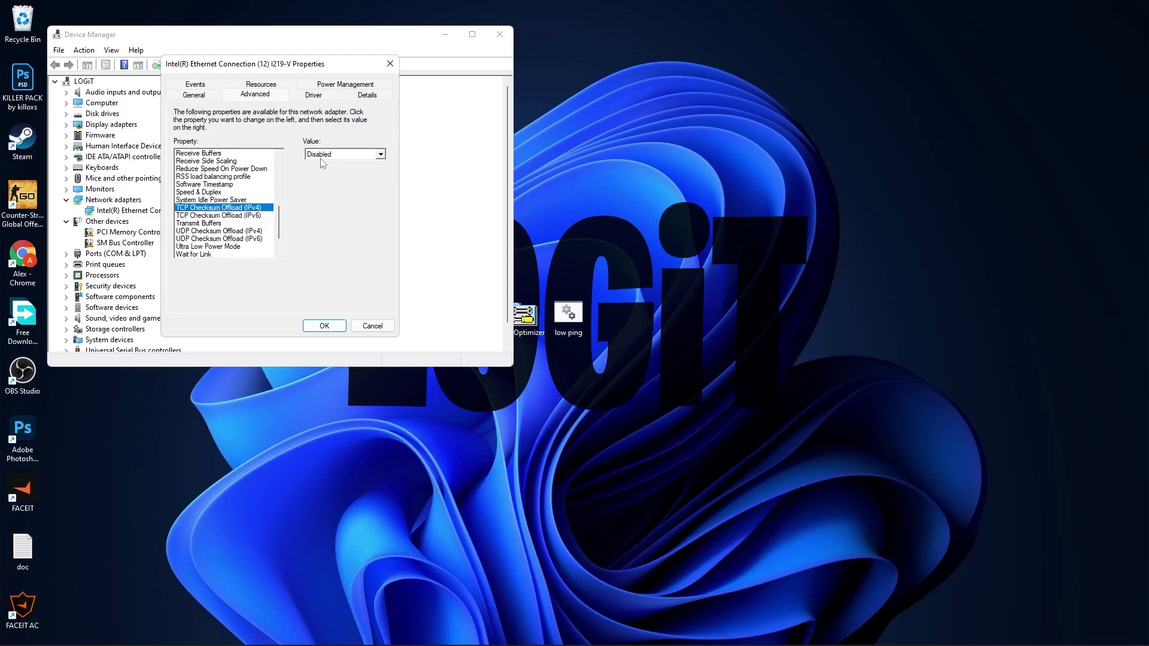
left_click(219, 215)
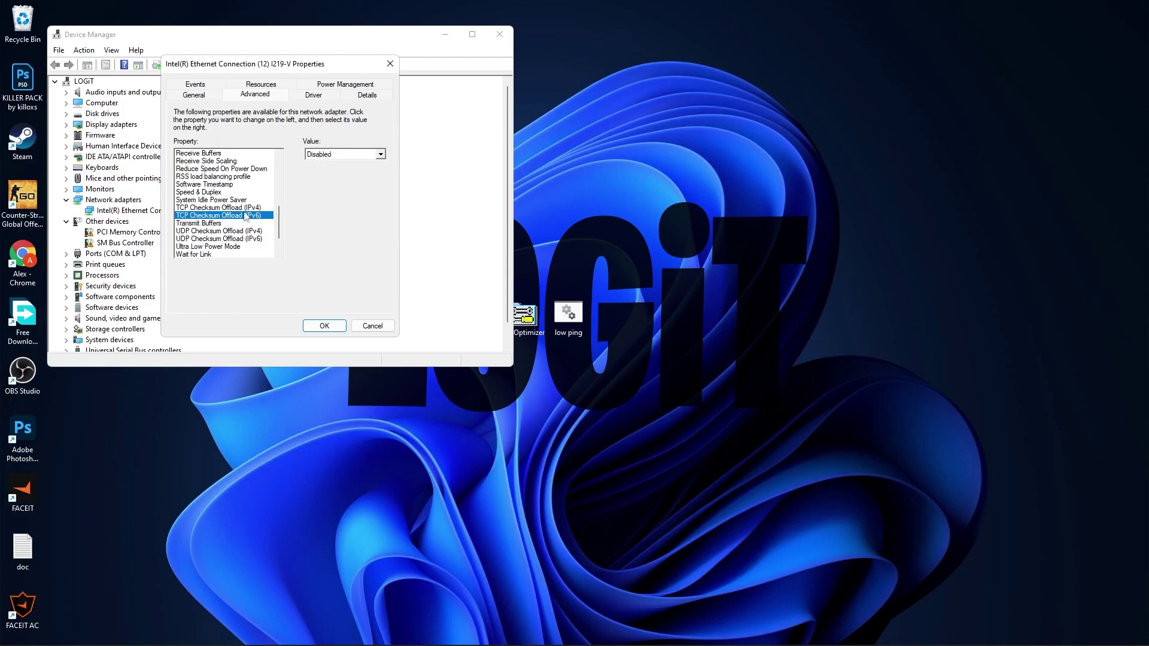
left_click(212, 223)
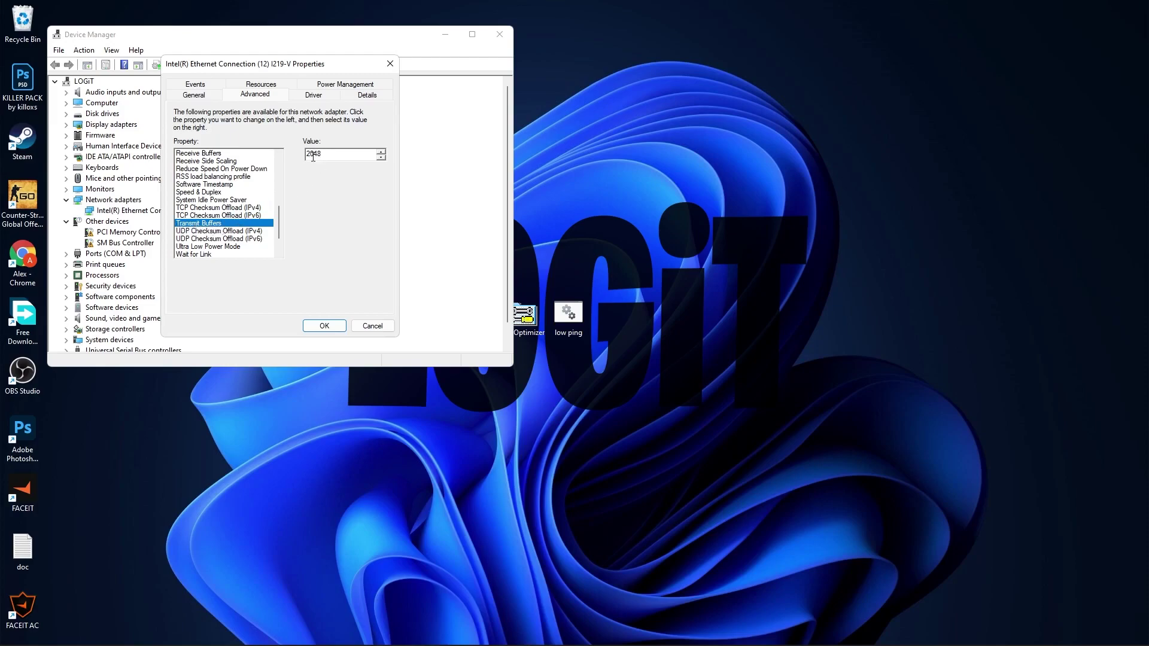
scroll(275, 226, "down", 2)
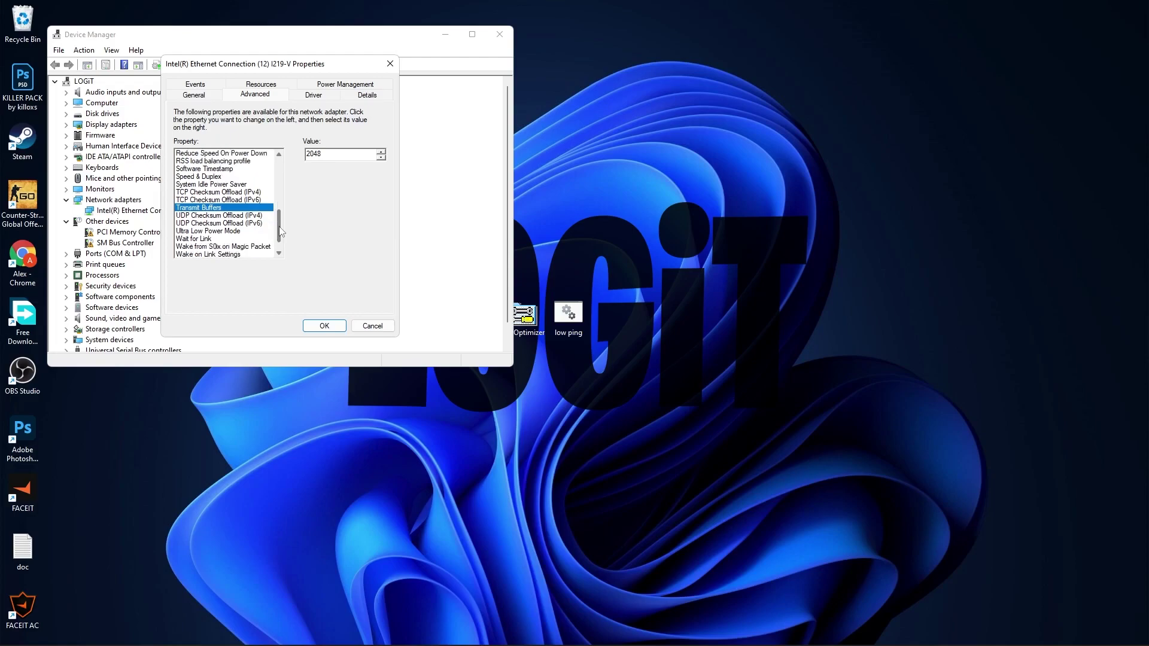
left_click(198, 200)
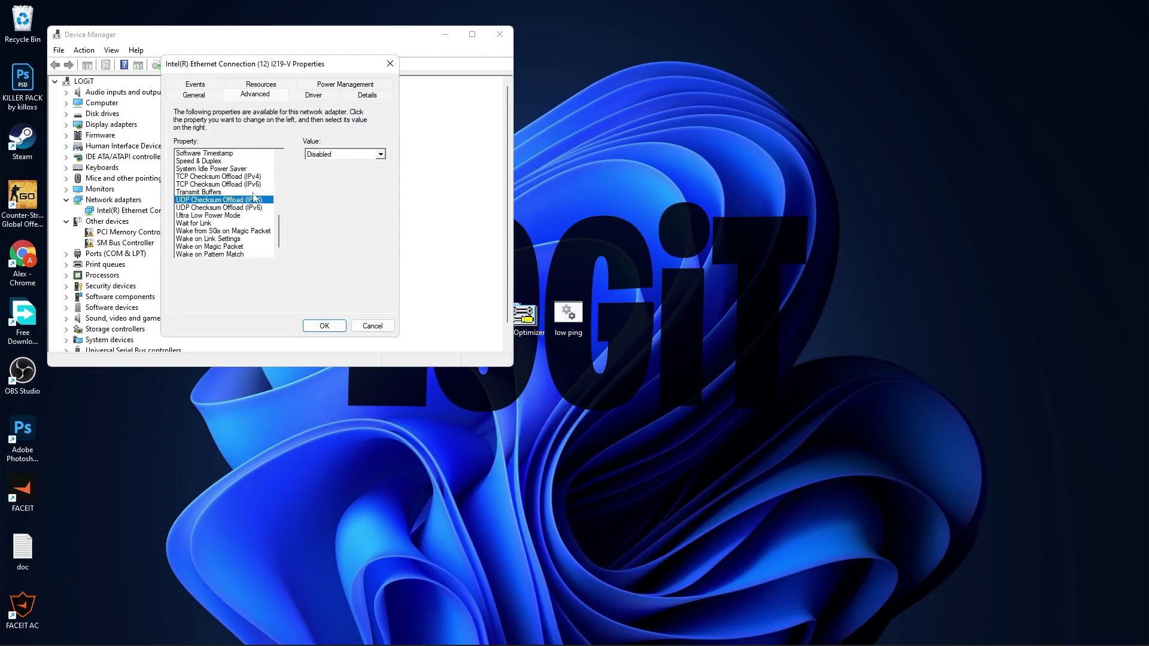
left_click(231, 208)
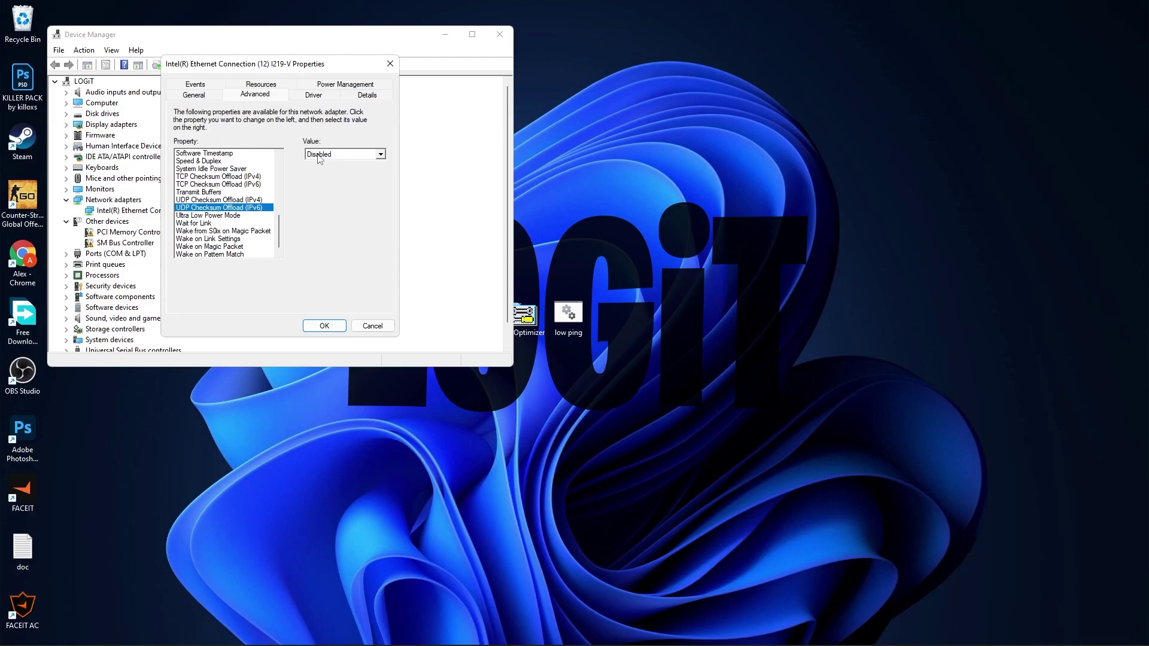
left_click(225, 216)
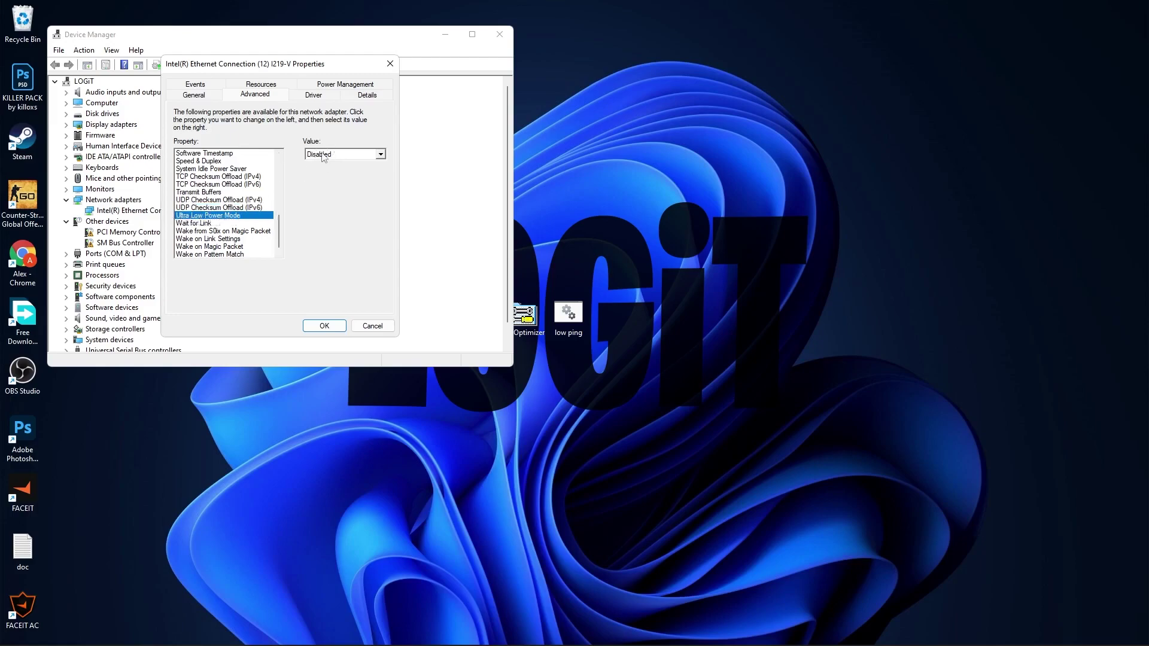
left_click(218, 224)
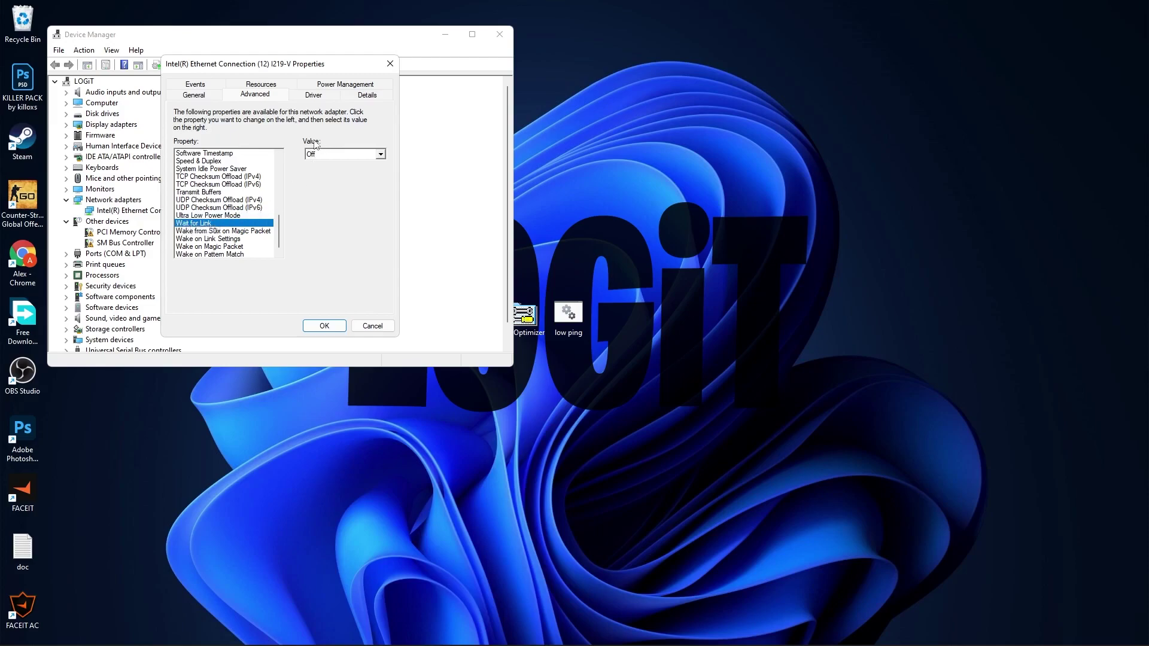
Confirm the Wake settings, including Wake on Pattern Match, are Disabled and apply the adapter properties
left_click(225, 232)
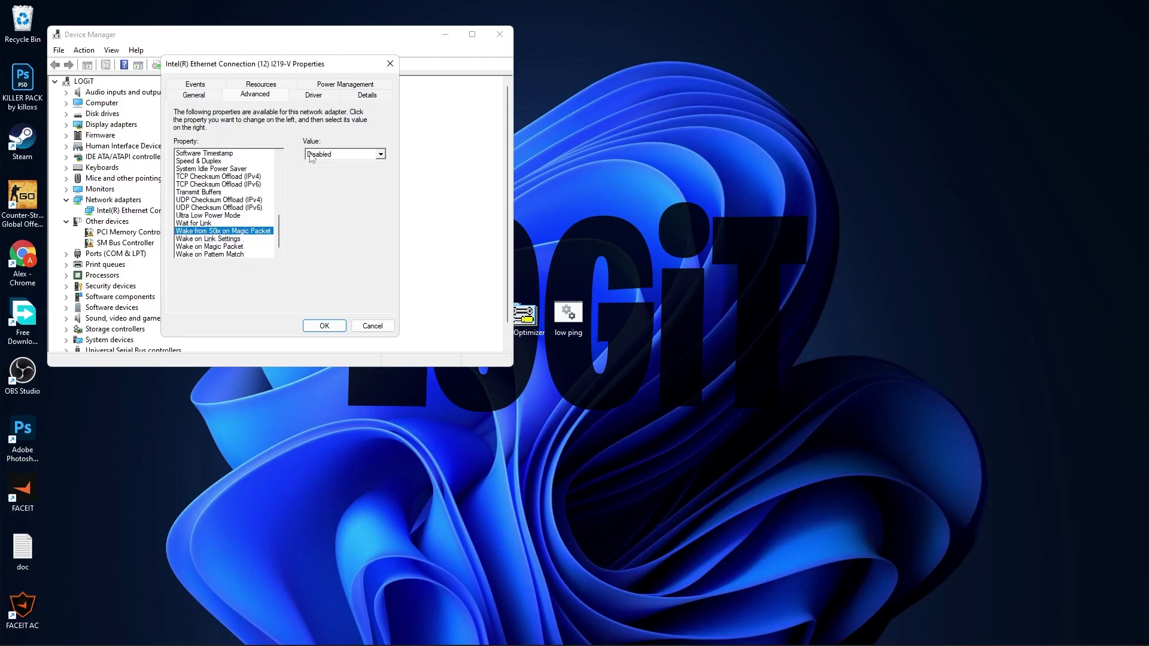
left_click(233, 240)
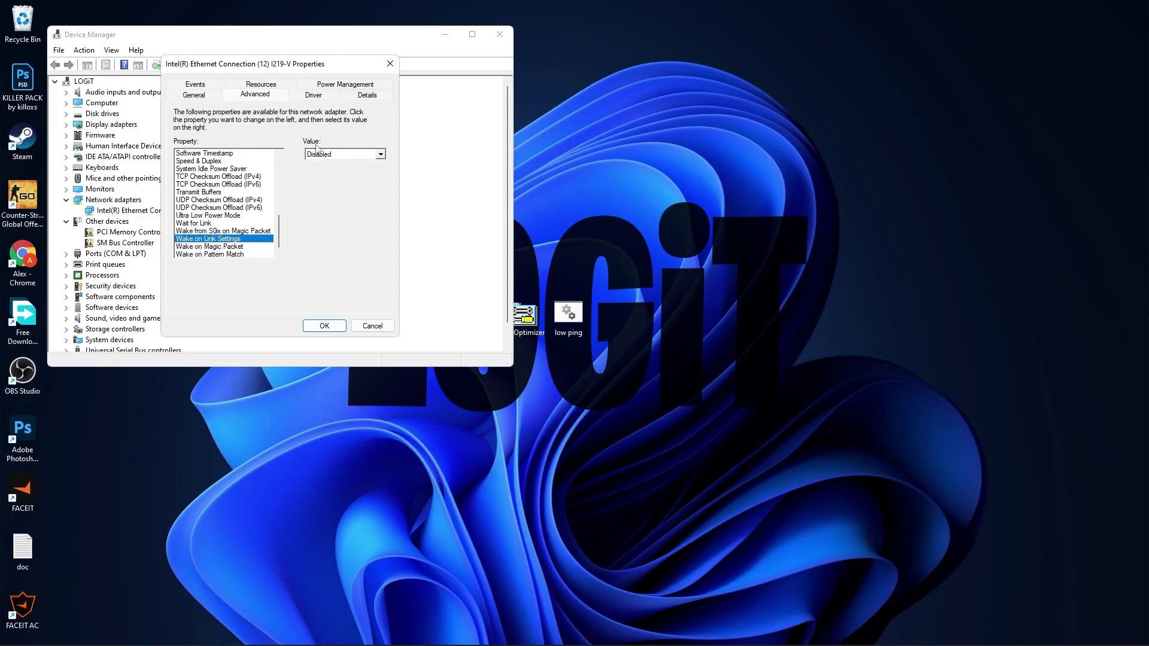
left_click(238, 246)
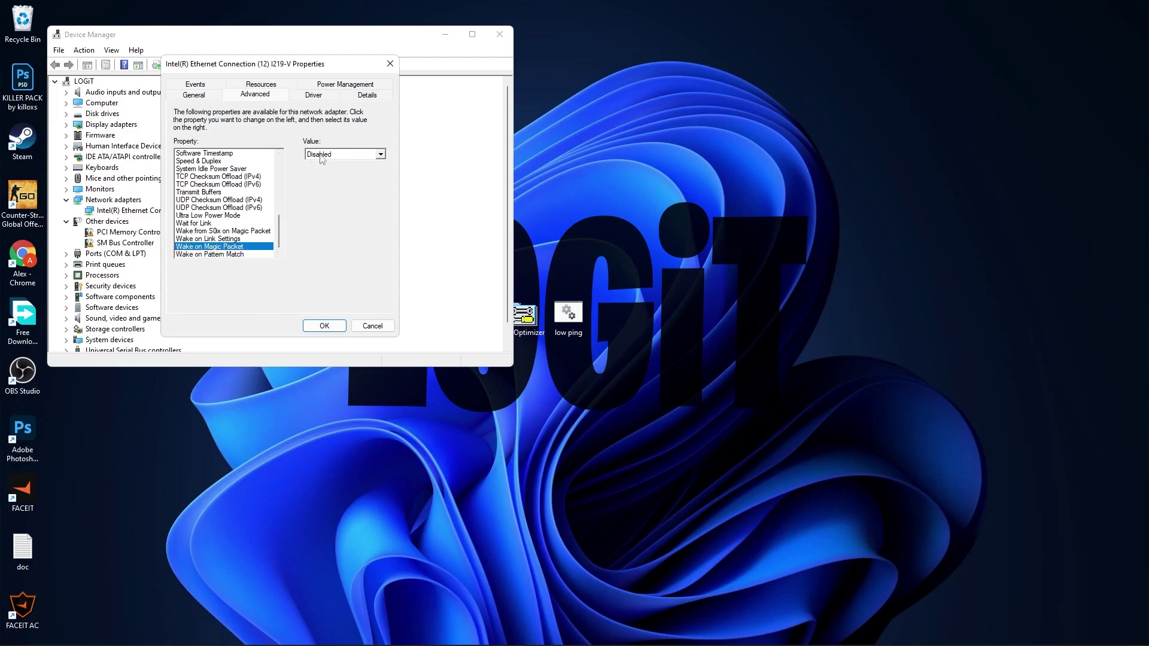
left_click(235, 255)
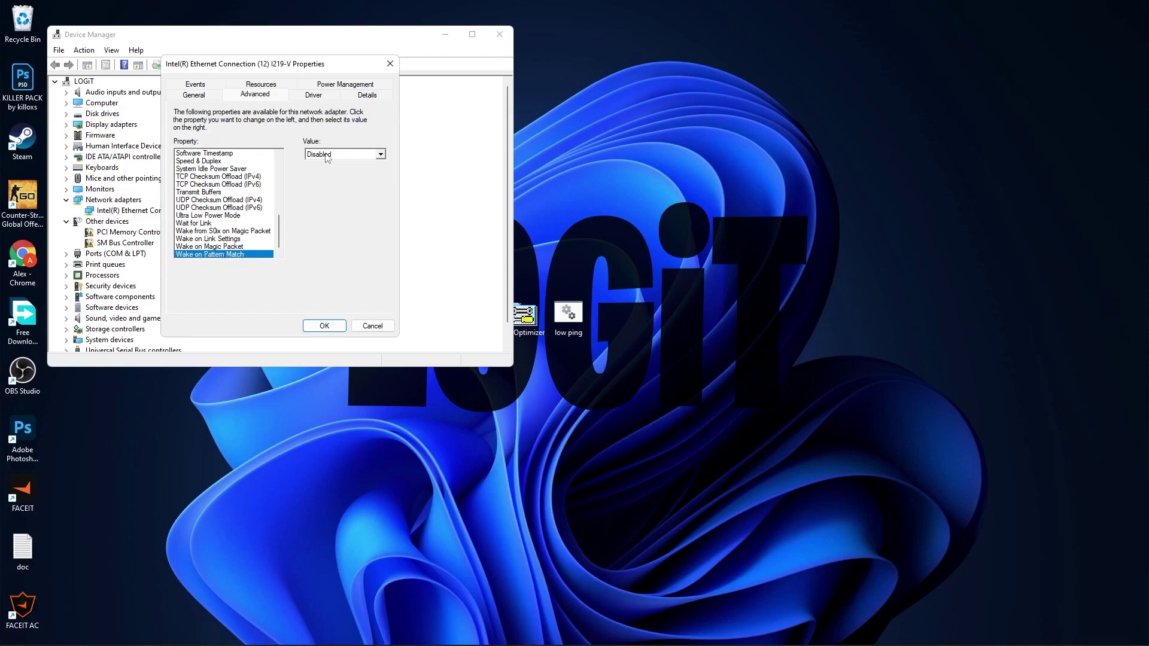
left_click(323, 325)
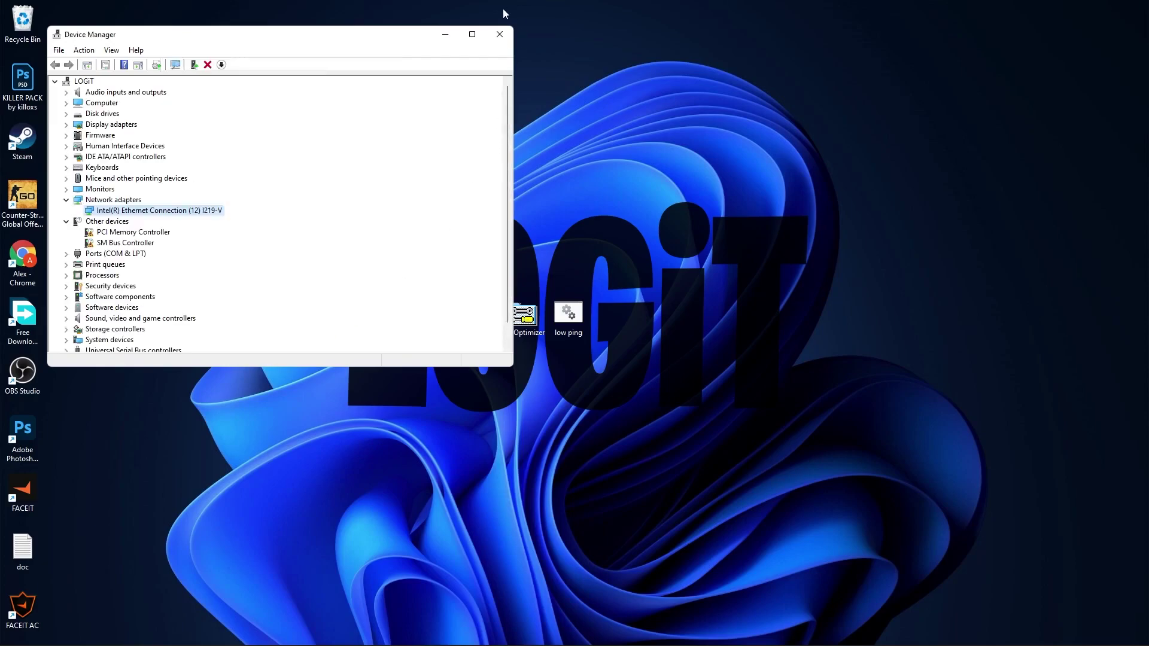
Close Device Manager and open Advanced network settings via the tray network icon
left_click(500, 34)
mouse_move(1058, 633)
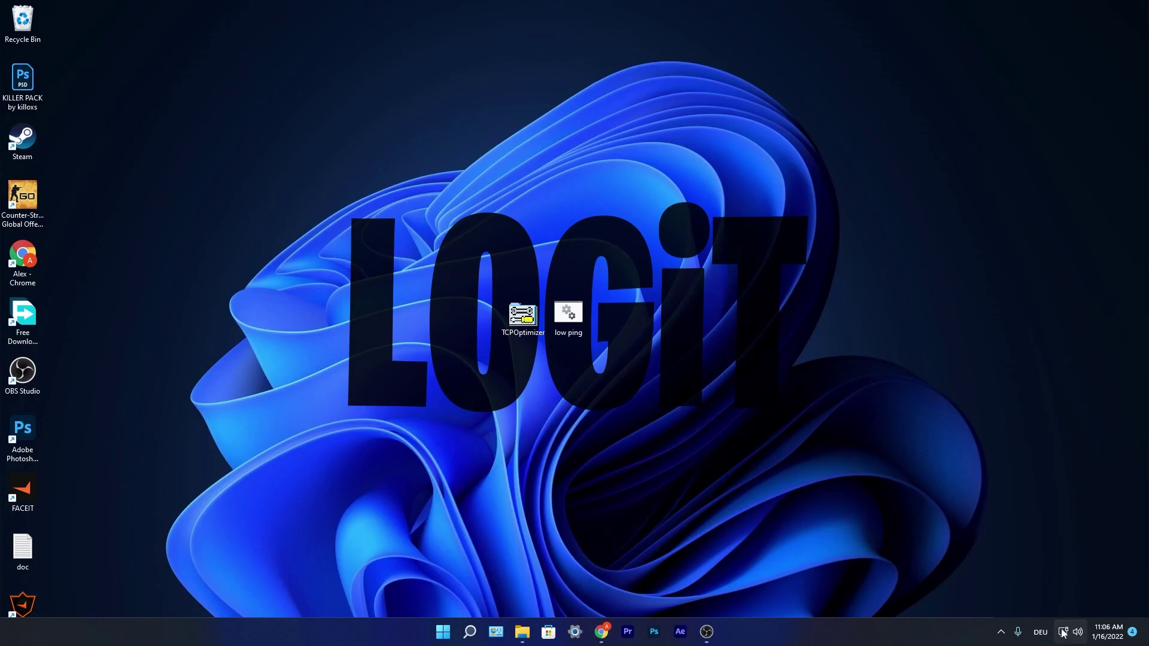
right_click(1063, 633)
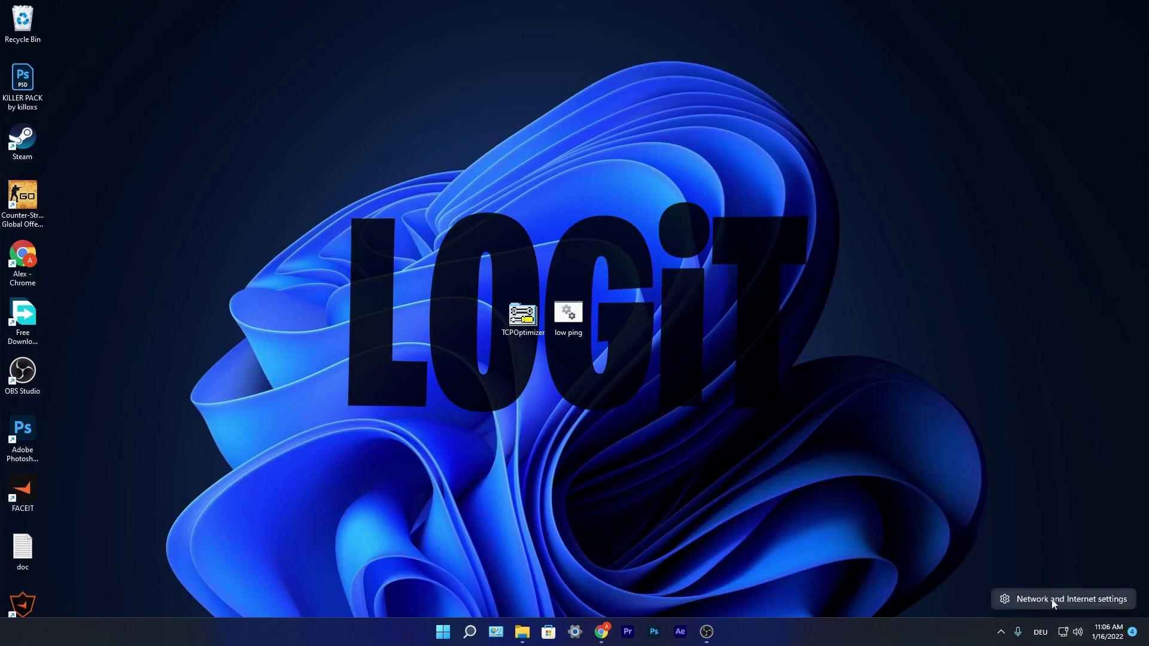
left_click(1055, 601)
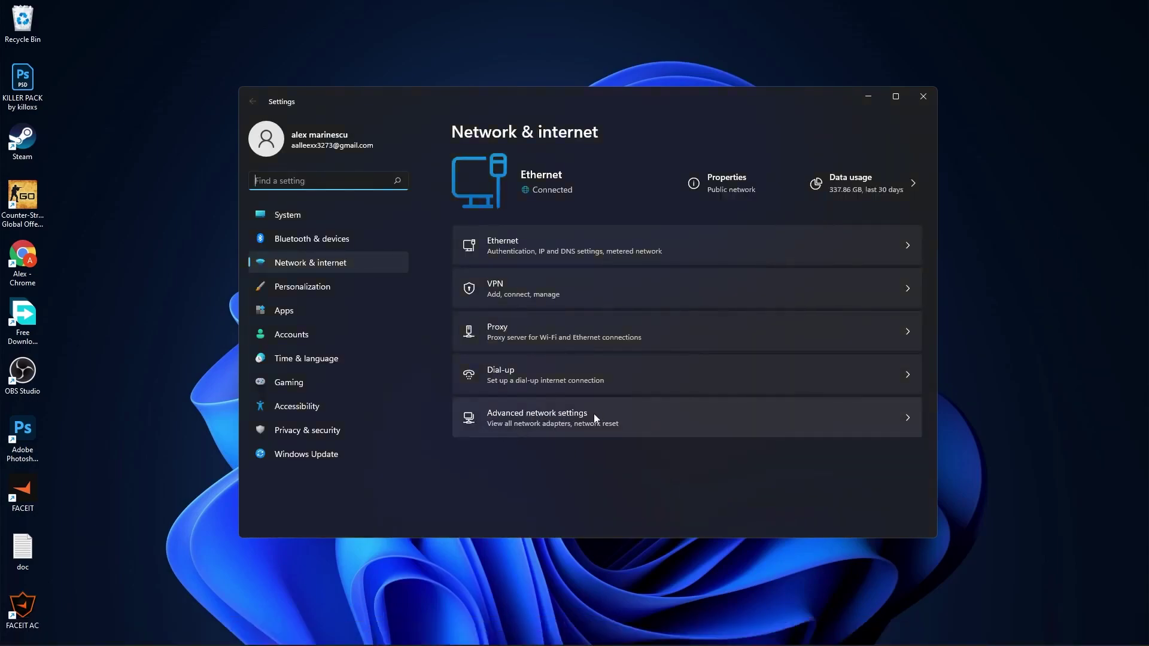
left_click(553, 417)
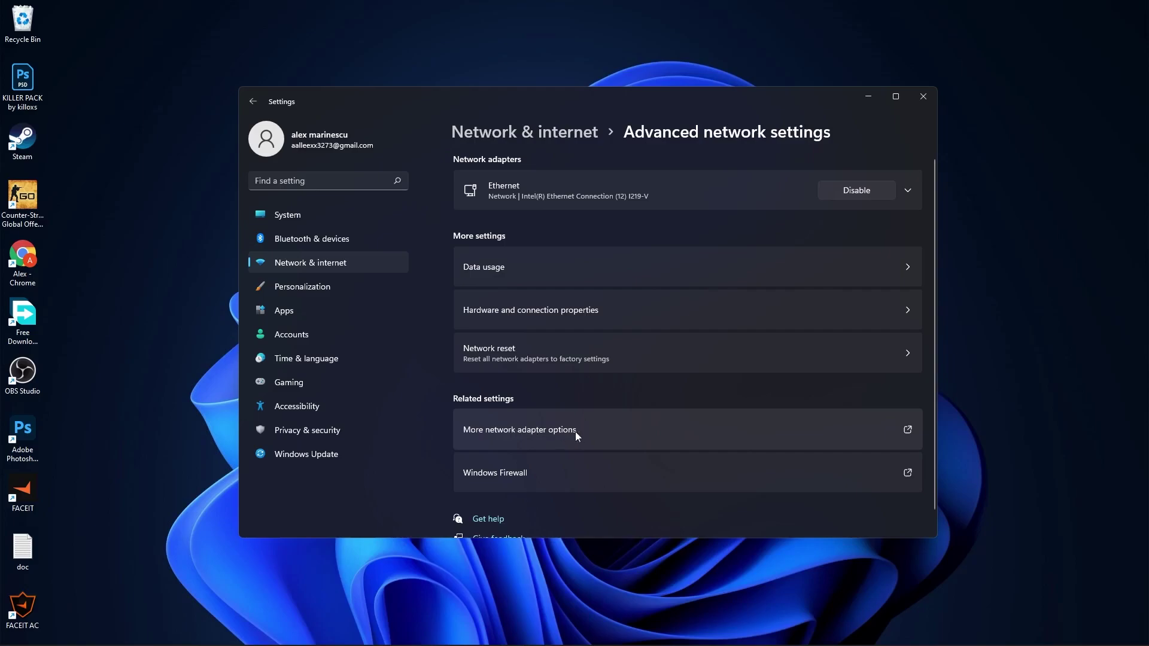
Open the Ethernet connection's Internet Protocol Version 4 (IPv4) properties
left_click(542, 430)
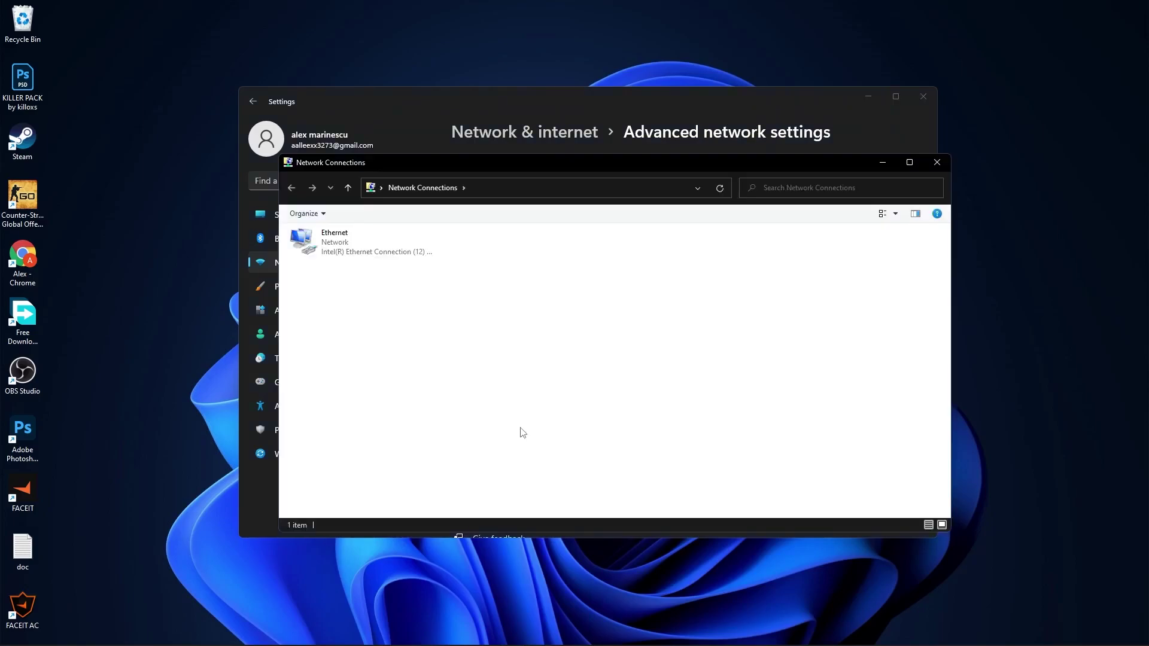
left_click(323, 234)
right_click(339, 245)
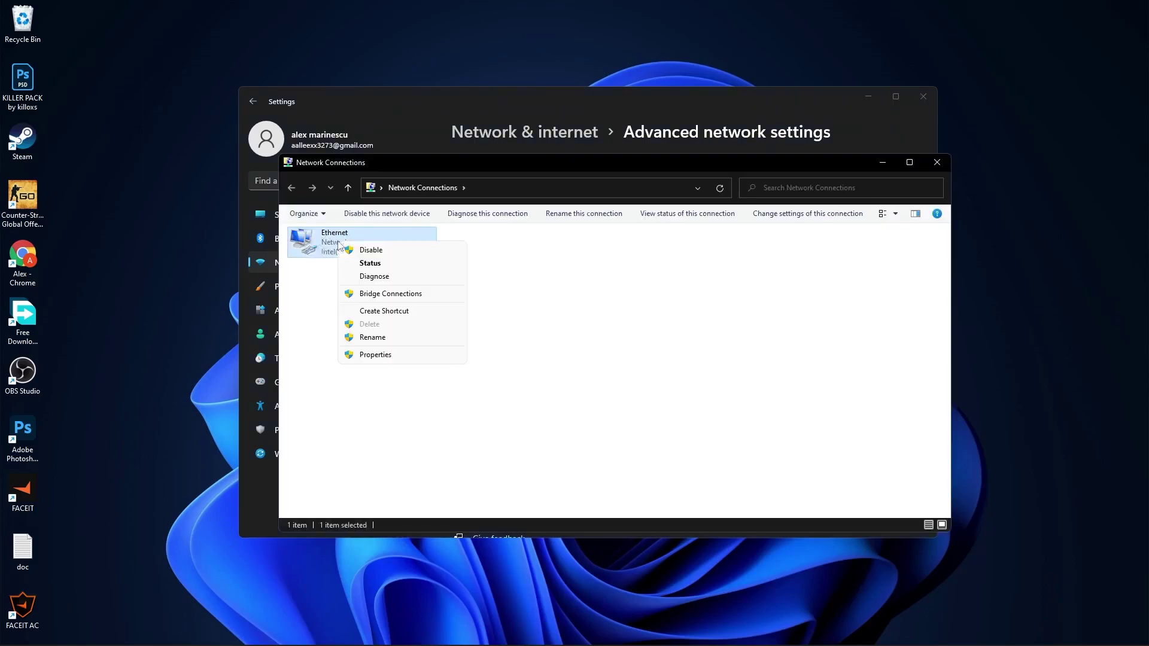
left_click(383, 355)
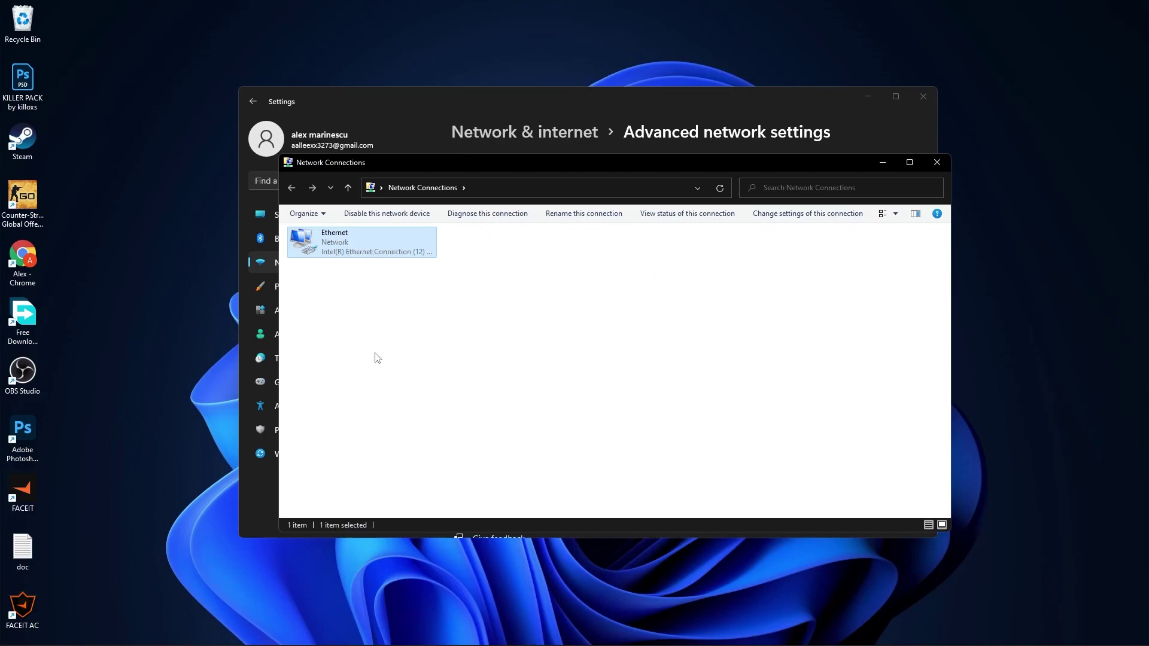
left_click(385, 352)
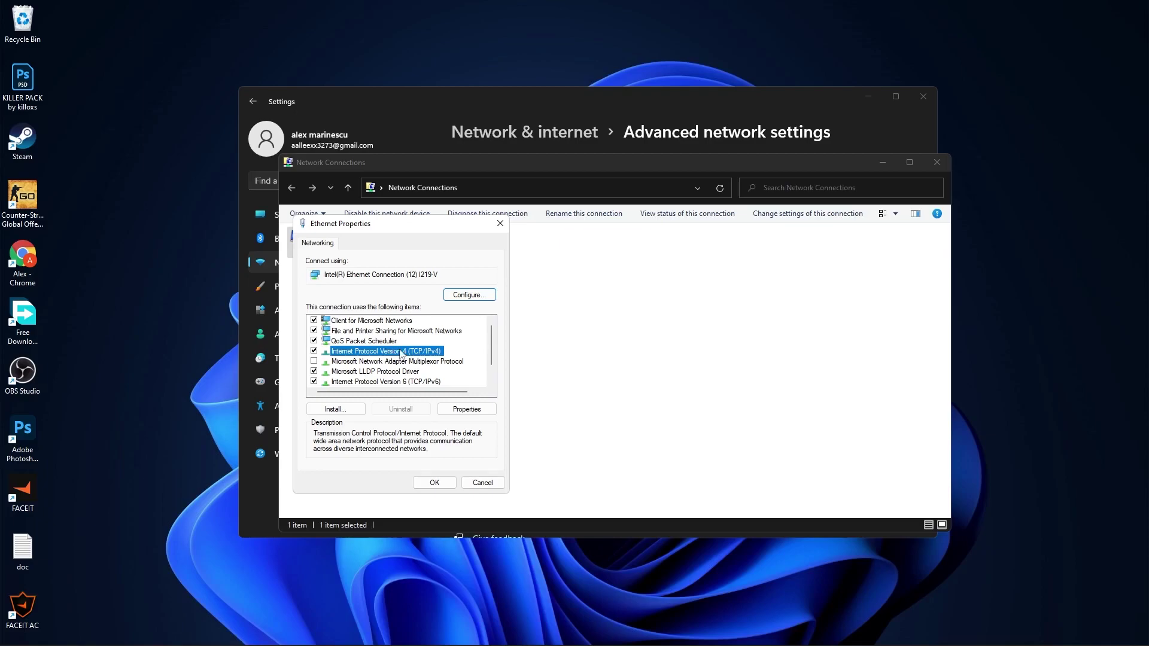
left_click(467, 409)
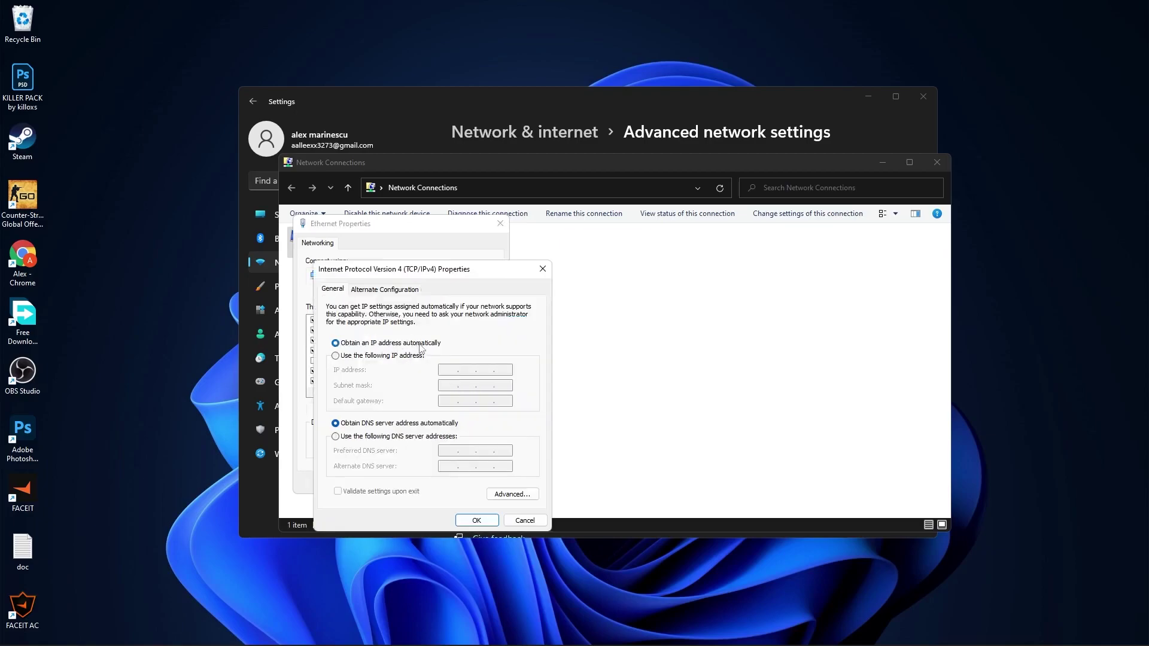
Set DNS servers to 1.1.1.1 and 1.0.0.1, save, and close all network windows
left_click(337, 437)
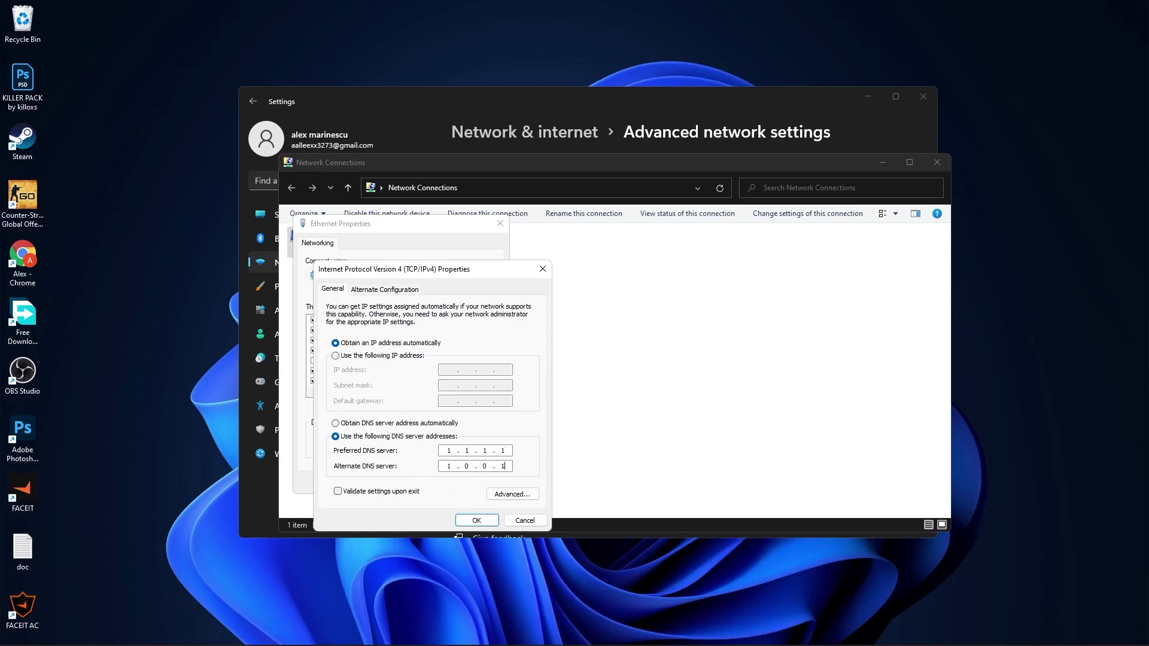
left_click(476, 520)
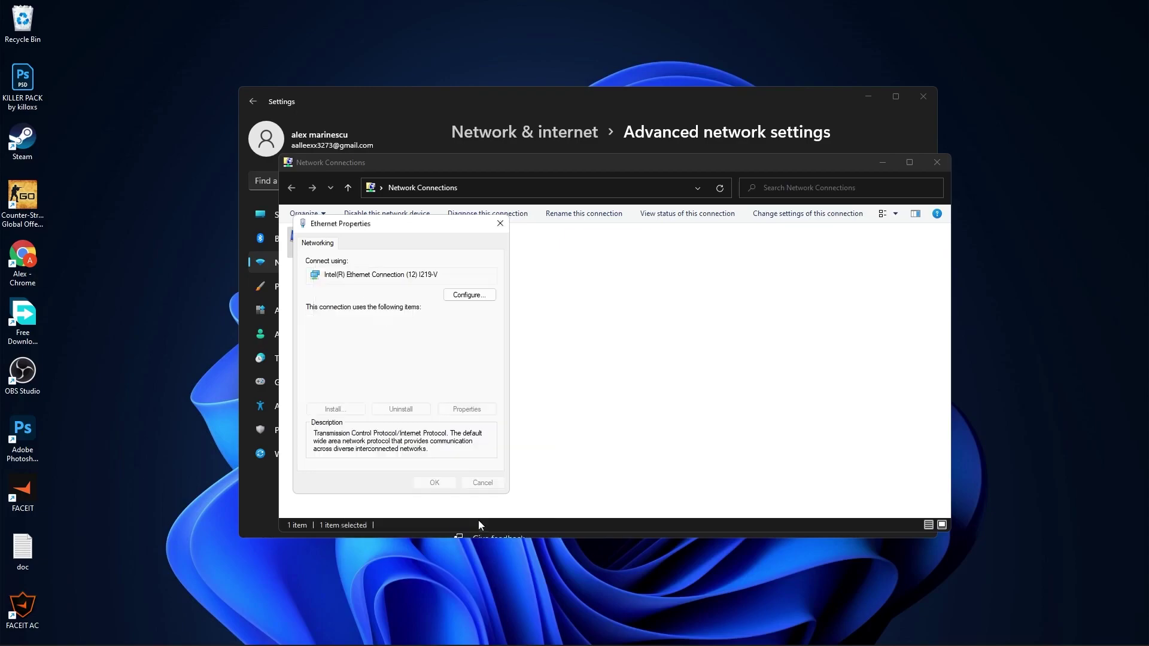
left_click(434, 482)
left_click(937, 162)
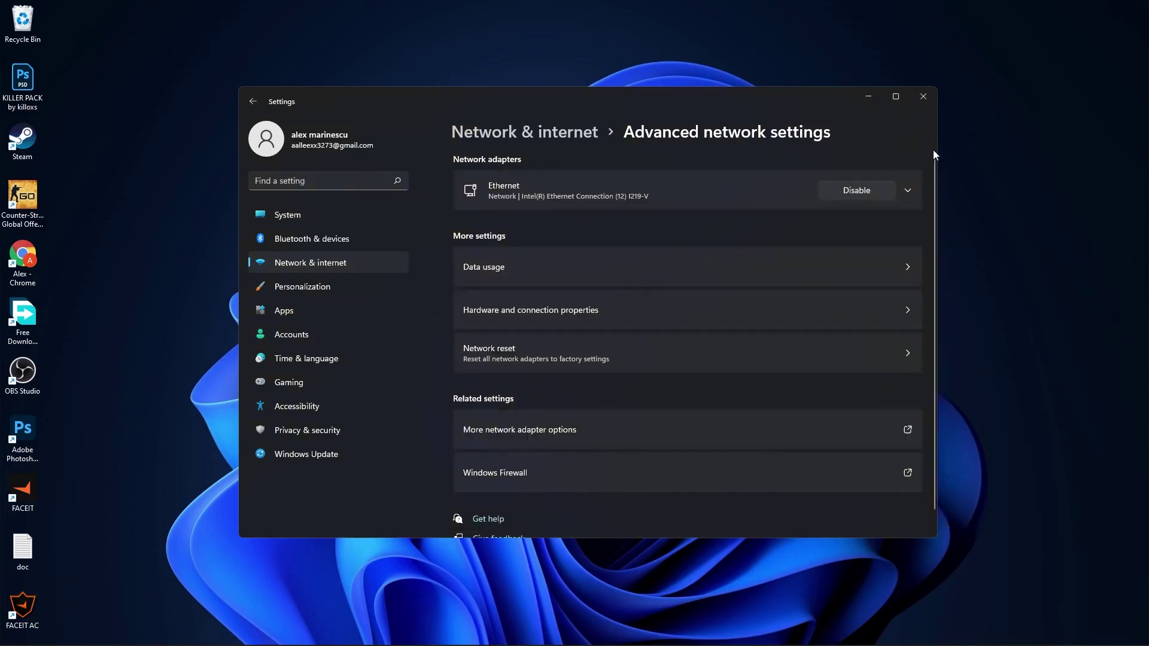
left_click(923, 97)
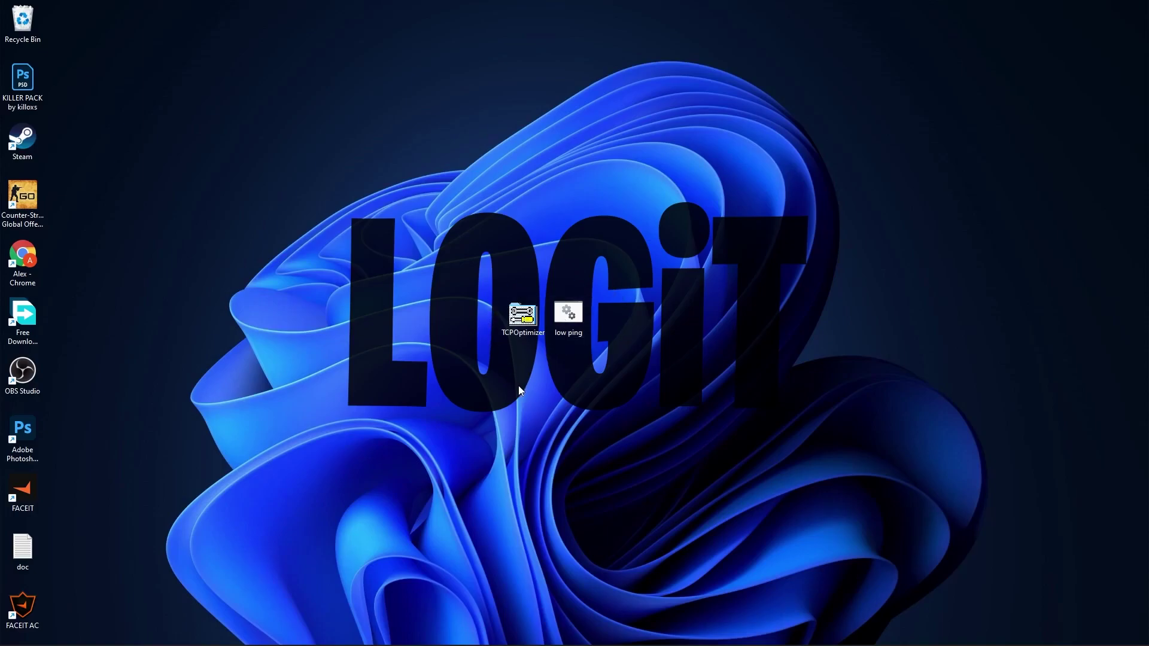
Run TCP Optimizer as administrator with 100 Mbps speed and Custom settings, keeping MTU 1500 and TTL 64
right_click(520, 316)
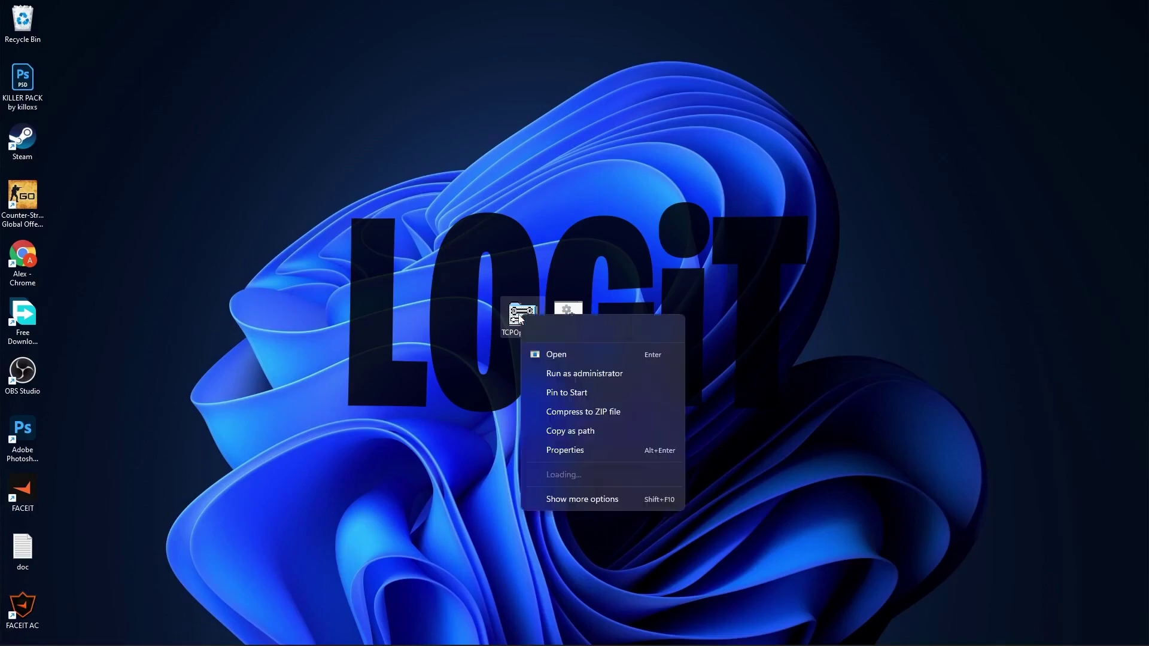
left_click(579, 374)
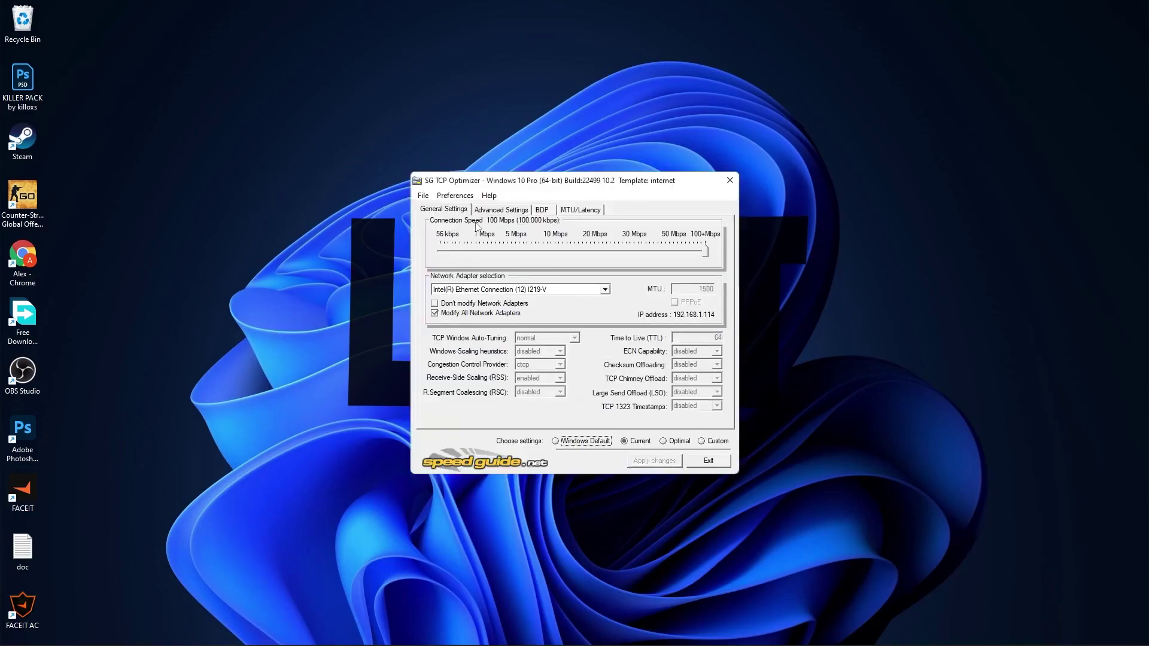
mouse_move(700, 253)
left_mouse_down()
mouse_move(718, 252)
mouse_move(599, 252)
mouse_move(711, 252)
left_mouse_up()
left_click(702, 442)
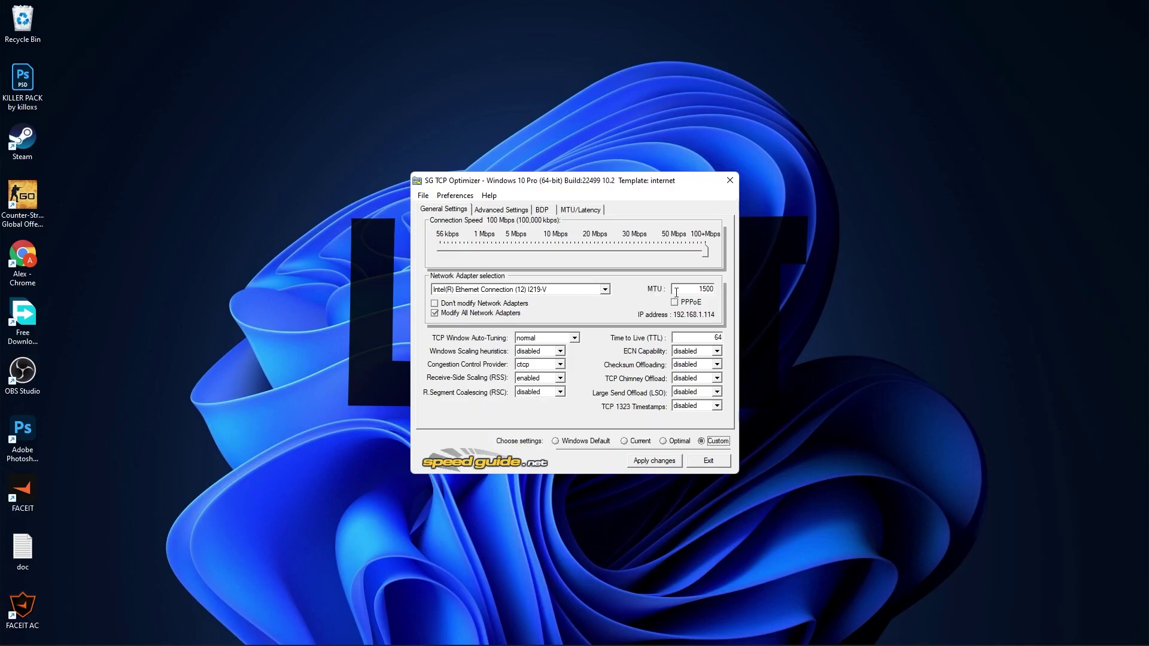
double_click(697, 291)
double_click(707, 340)
Review the priority, RTO and QoS values, including Initial RTO 2000, MaxUserPort 65534 and TcpTimedWaitDelay 32
left_click(508, 210)
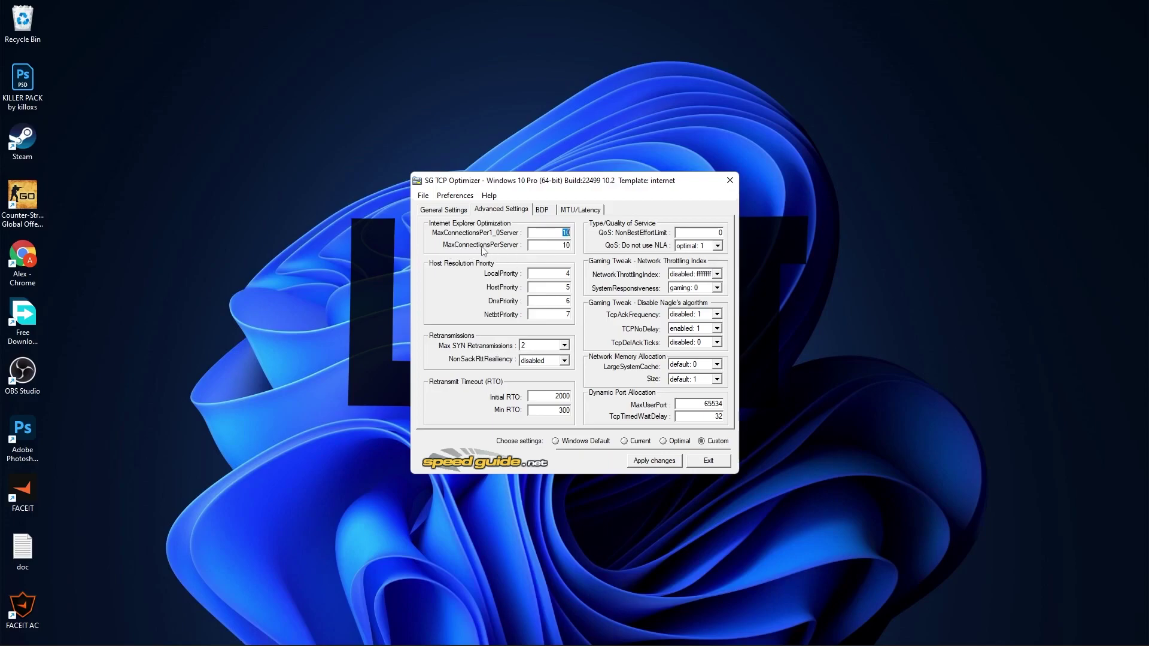
key("Tab")
double_click(554, 276)
key("Tab")
left_click(562, 396)
left_click_drag(550, 411, 576, 415)
left_click_drag(698, 233, 734, 238)
left_click_drag(714, 405, 733, 406)
left_click_drag(699, 420, 726, 418)
Apply the TCP Optimizer changes, decline the reboot for now, and close the optimizer
left_click(658, 465)
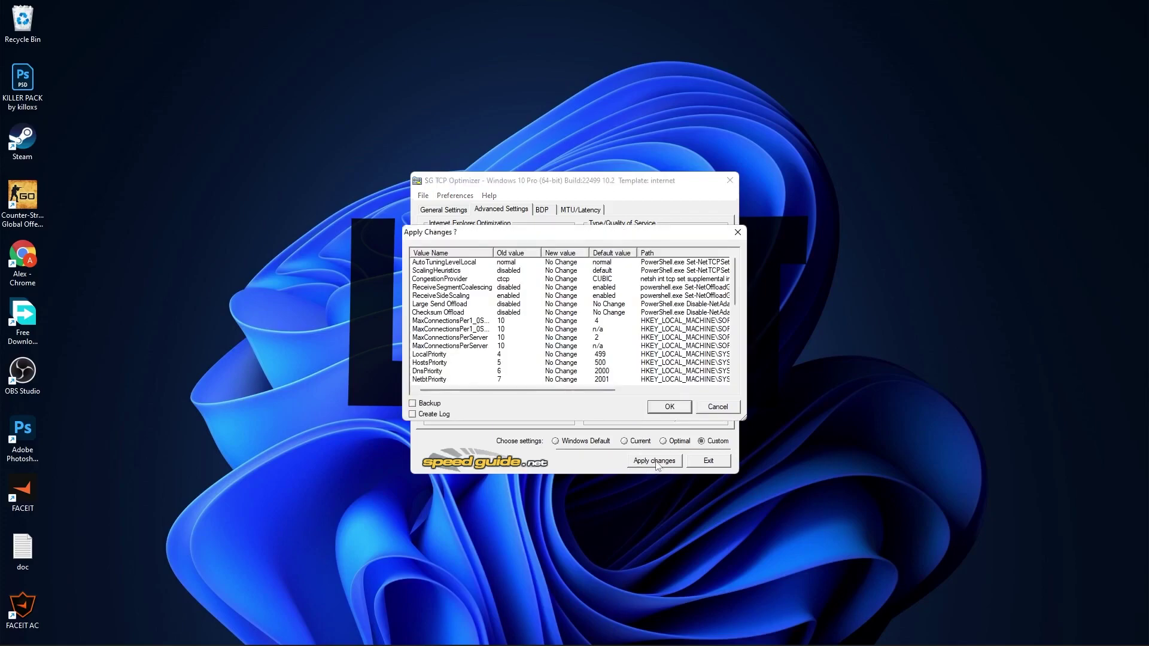
left_click(667, 405)
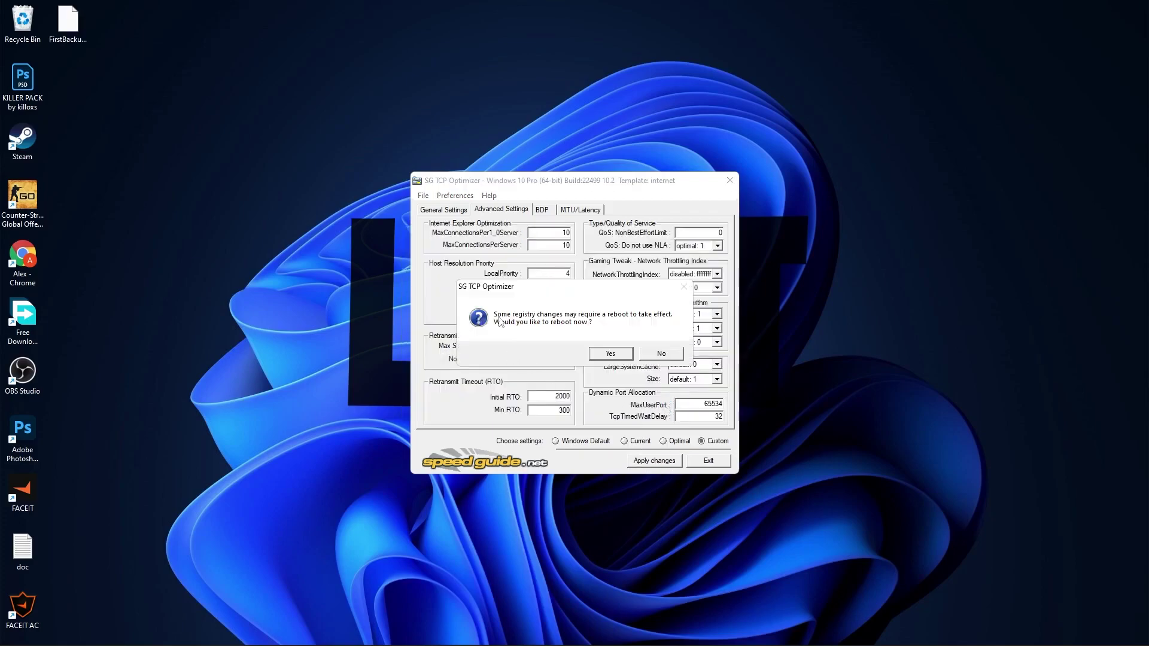
left_click(661, 355)
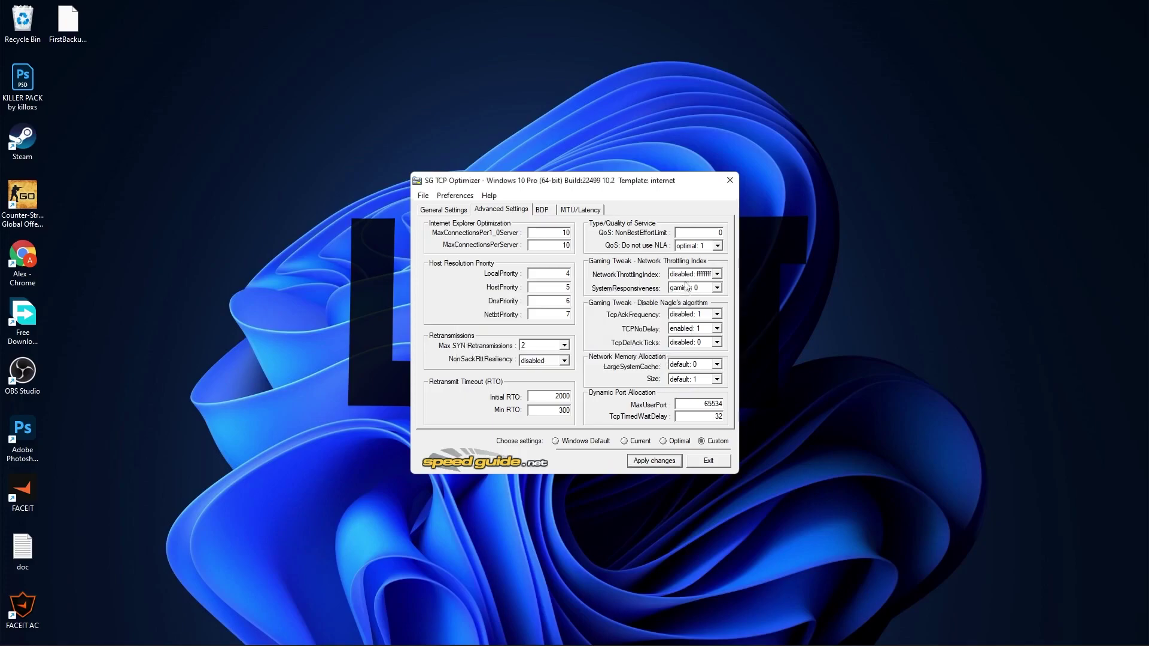
left_click(730, 181)
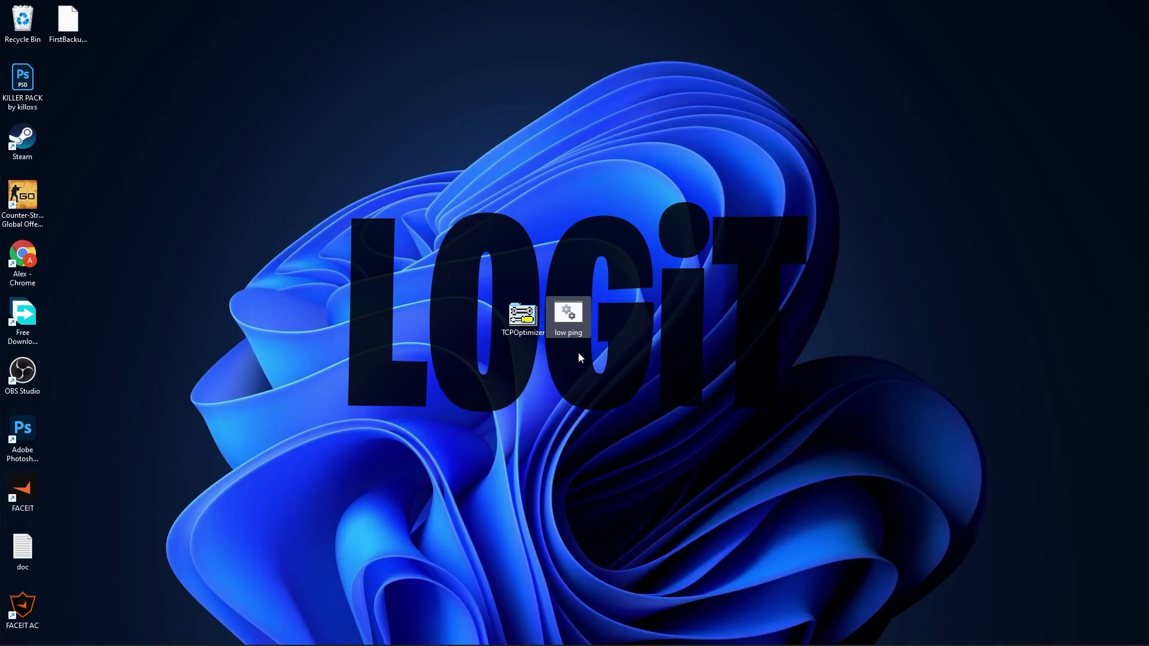
Run the 'low ping' script as administrator to reset Winsock, then dismiss its window
right_click(570, 308)
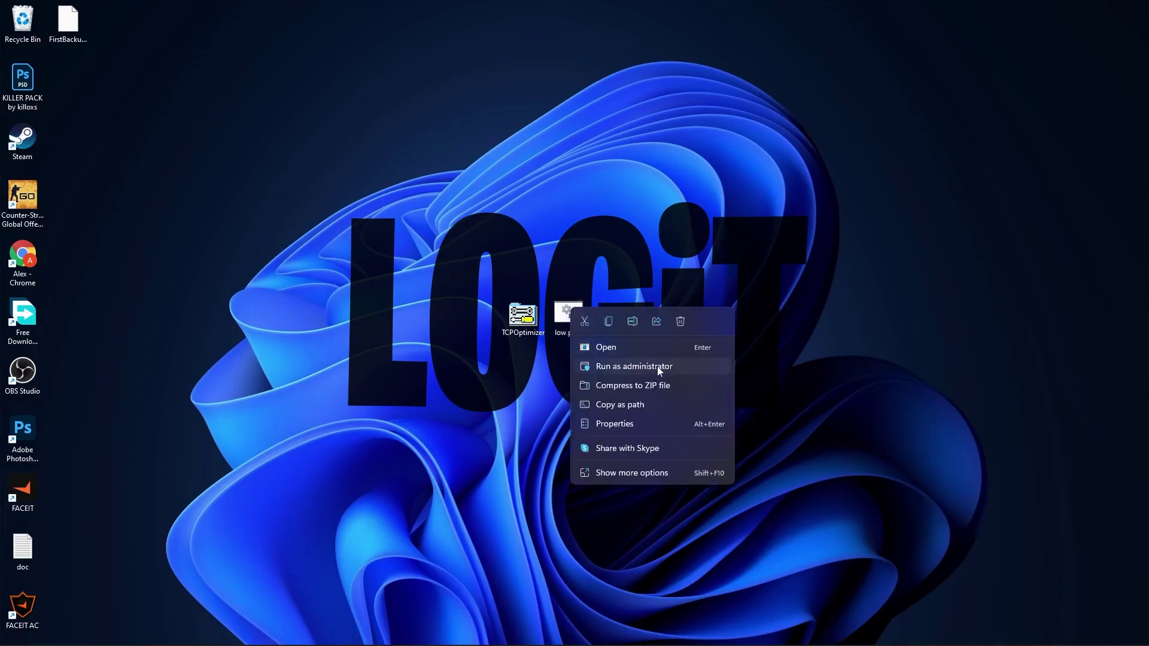
left_click(628, 367)
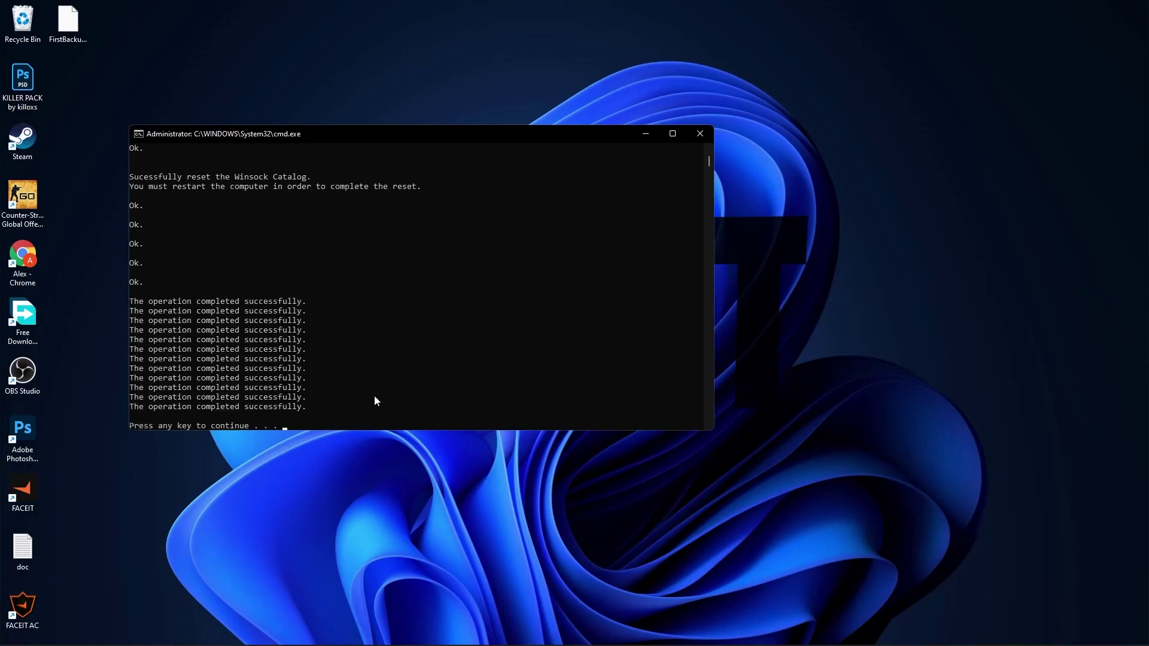
key("Return")
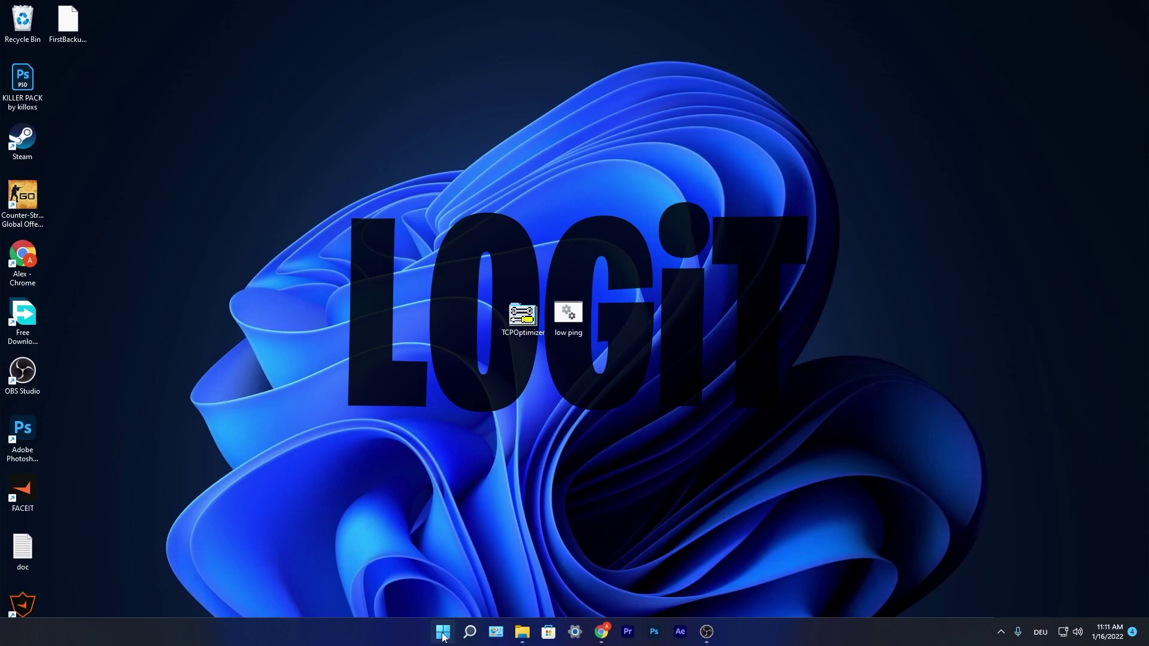
Bring up the Start menu's power options to reach Restart
left_click(443, 631)
left_click(723, 590)
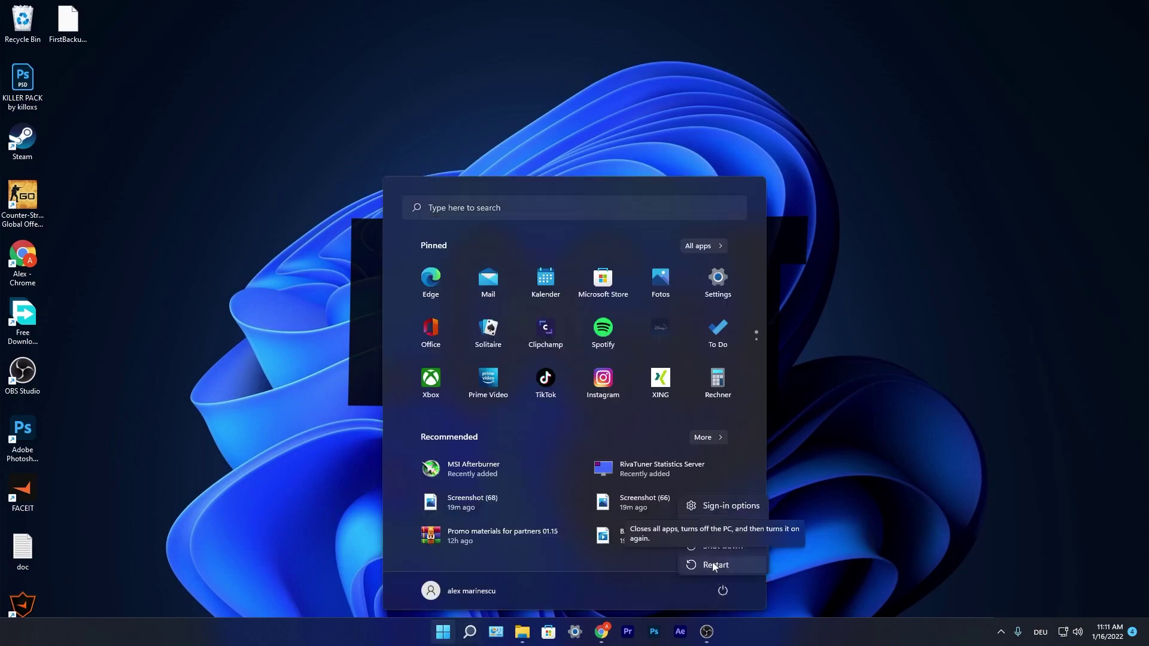